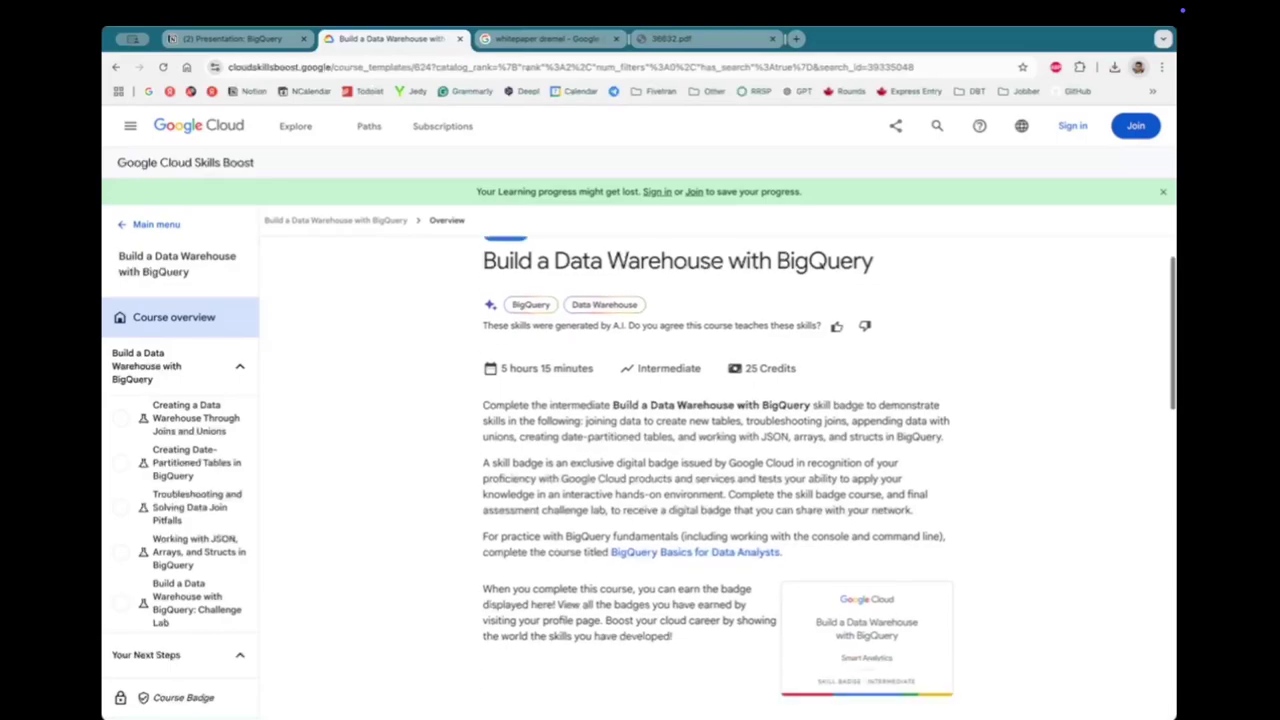
Open the "Creating a Data Warehouse Through Joins and Unions" lab and look through its instructions up to the Task 2 SQL solution
{"action": "scroll", "coordinate": [716, 450], "scroll_direction": "up", "scroll_amount": 3}
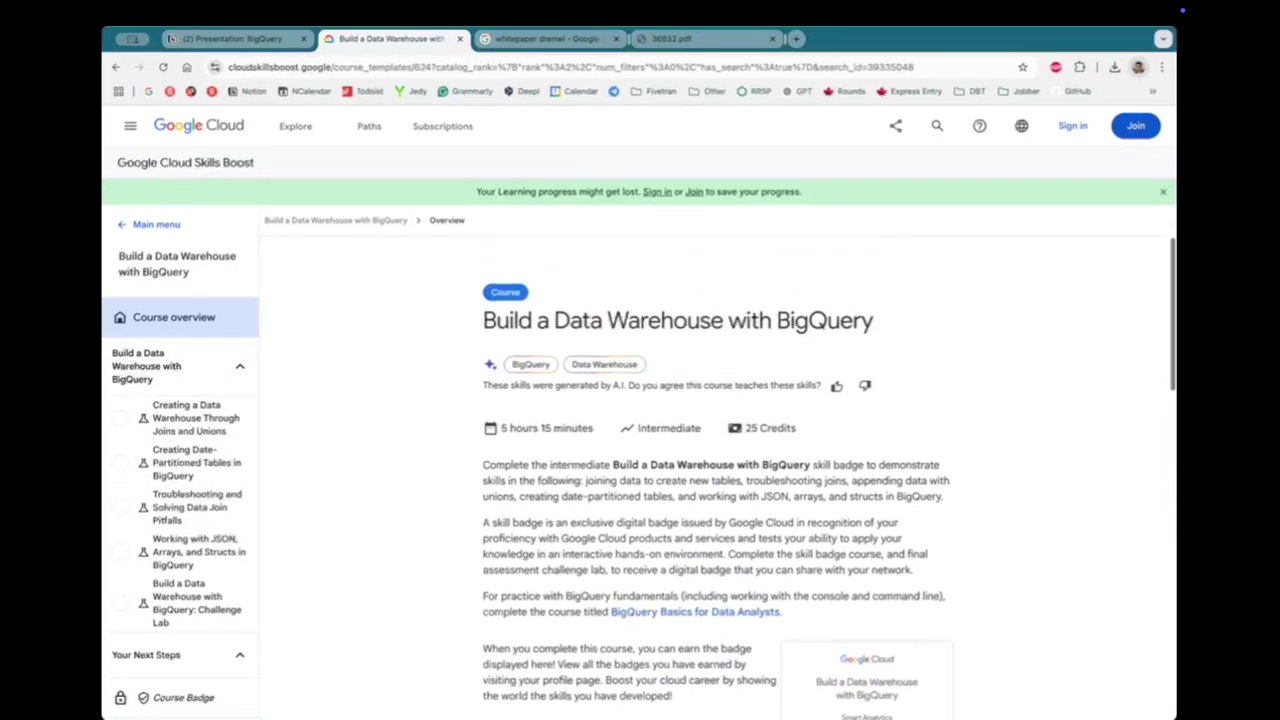
{"action": "left_click", "coordinate": [196, 417]}
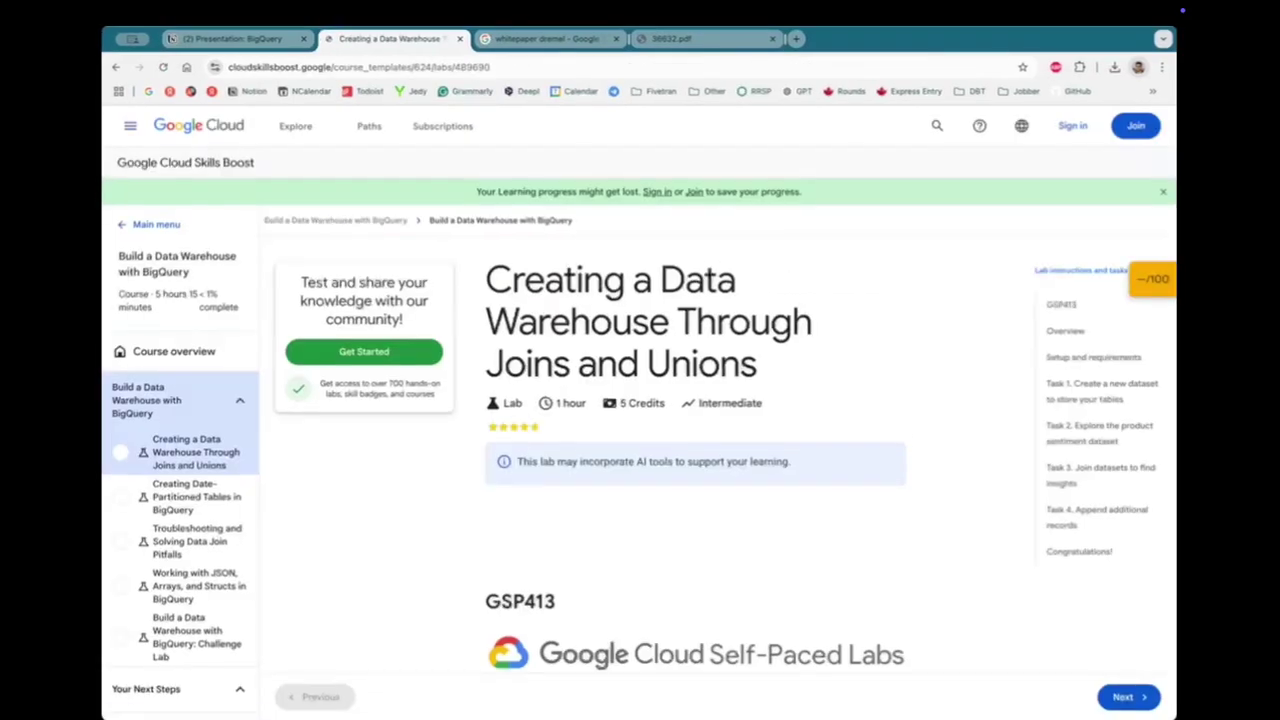
{"action": "scroll", "coordinate": [695, 466], "scroll_direction": "down", "scroll_amount": 10}
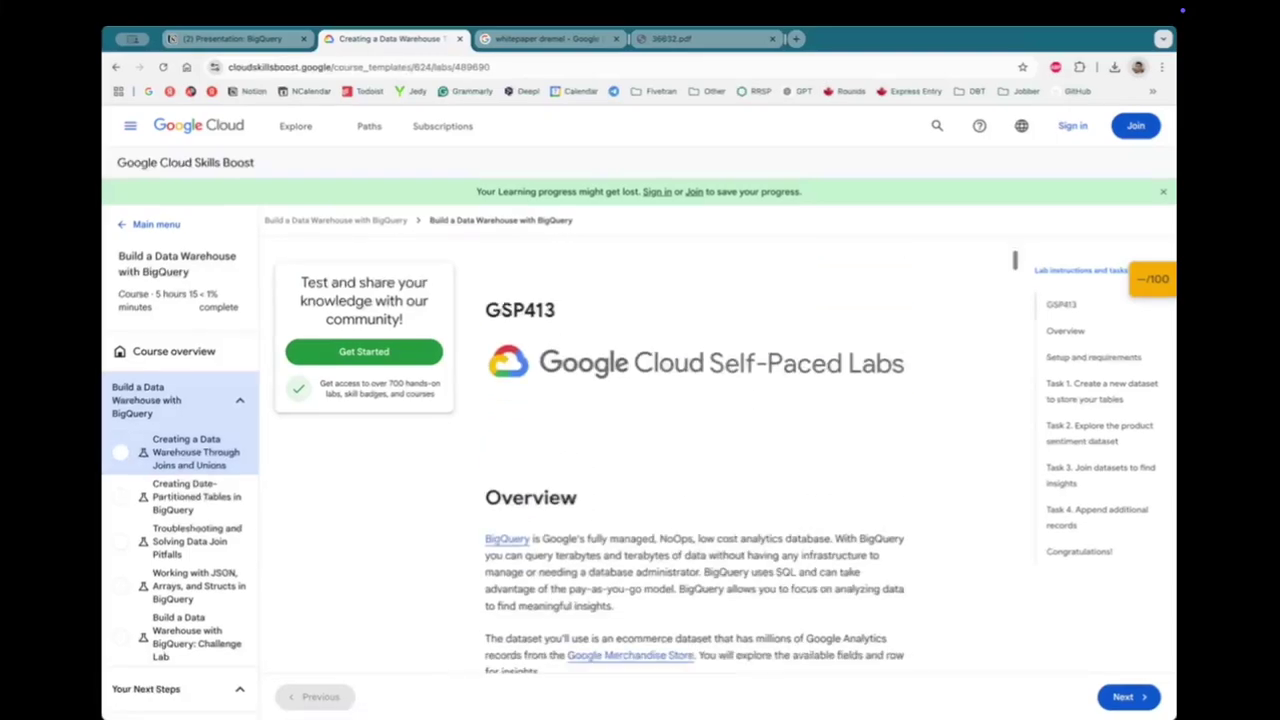
{"action": "scroll", "coordinate": [695, 466], "scroll_direction": "down", "scroll_amount": 10}
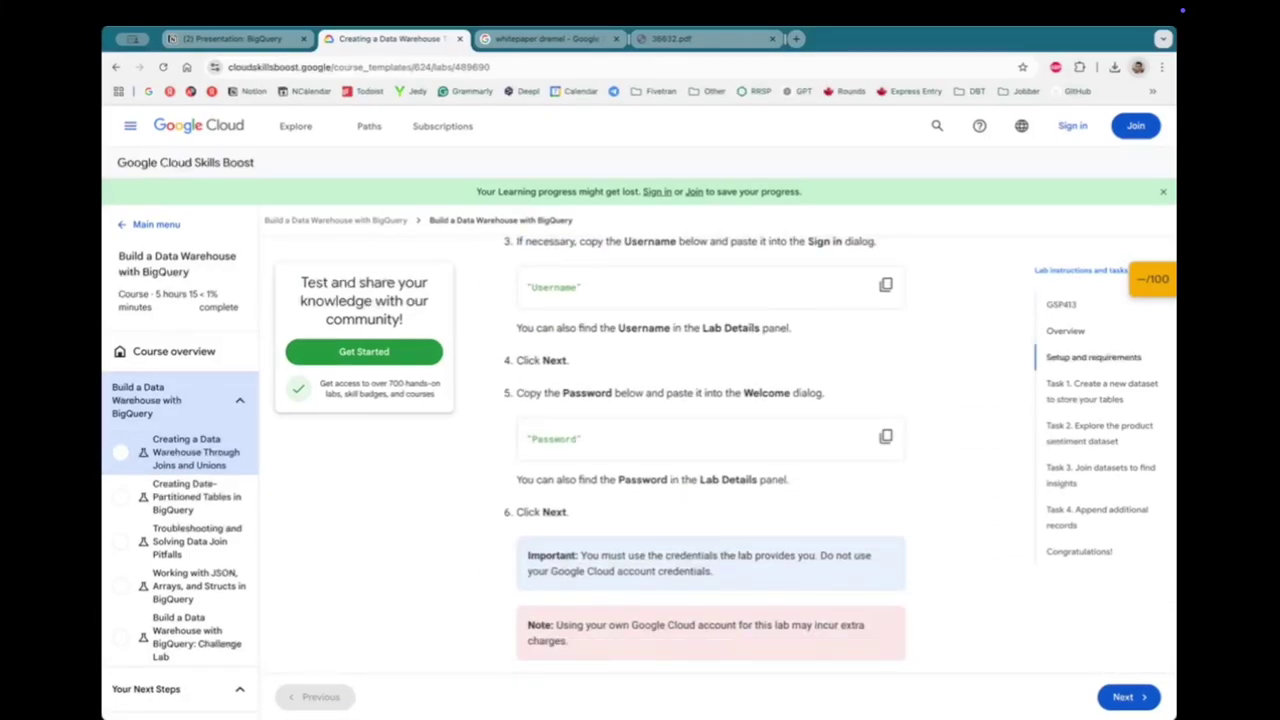
{"action": "scroll", "coordinate": [695, 466], "scroll_direction": "down", "scroll_amount": 15}
{"action": "scroll", "coordinate": [695, 466], "scroll_direction": "down", "scroll_amount": 15}
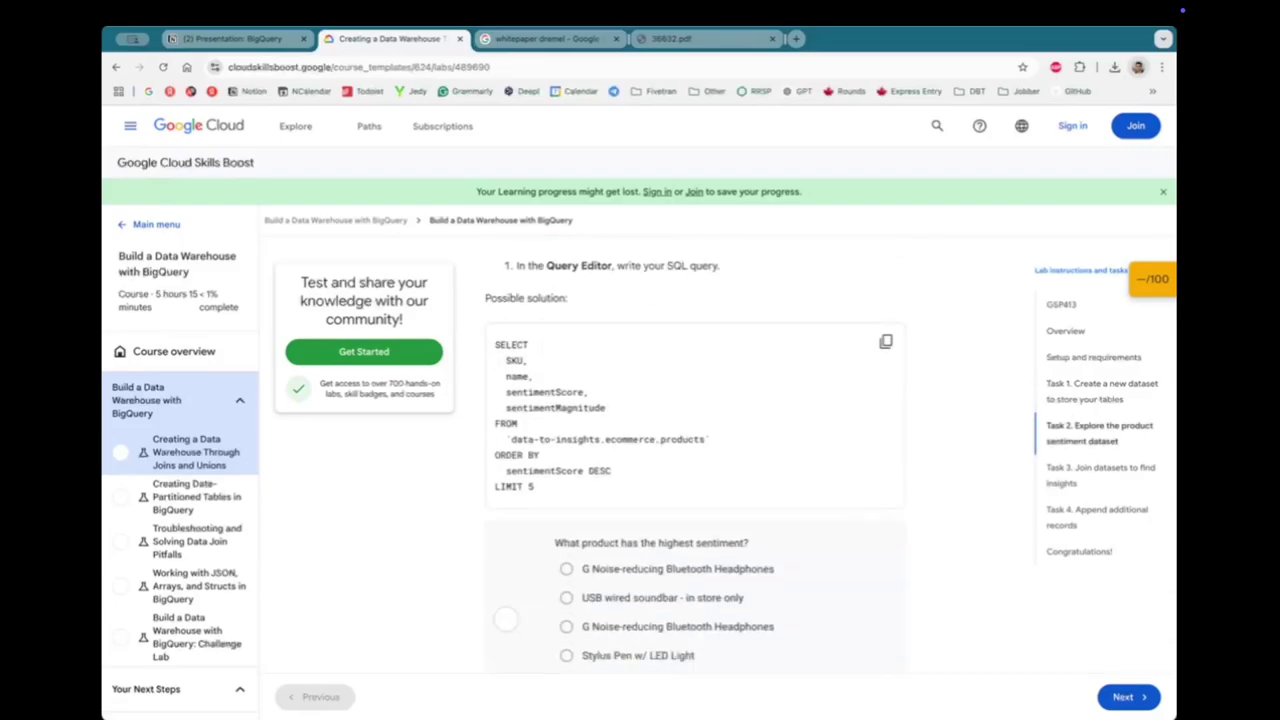
Switch to the BigQuery presentation page in Notion and copy the console link from the BigQuery Sandbox section
{"action": "key", "text": "ctrl+shift+Tab"}
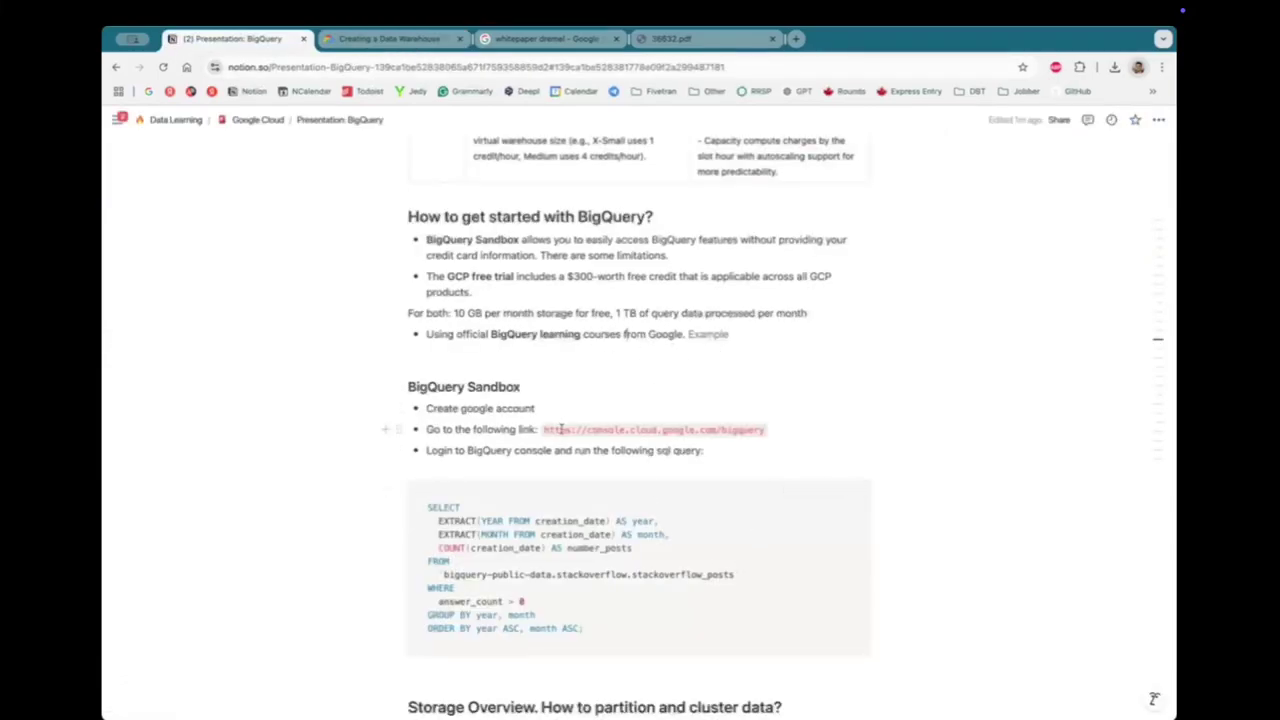
{"action": "scroll", "coordinate": [681, 426], "scroll_direction": "down", "scroll_amount": 3}
{"action": "scroll", "coordinate": [703, 347], "scroll_direction": "up", "scroll_amount": 1}
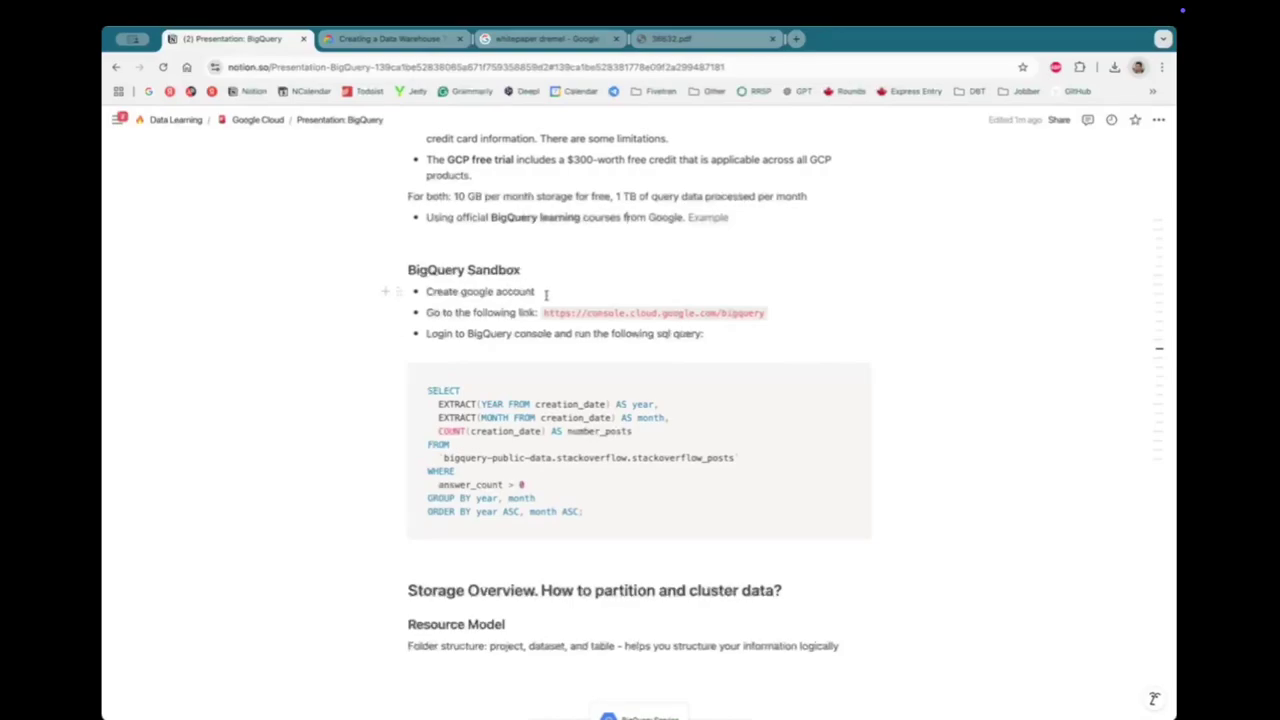
{"action": "left_click_drag", "start_coordinate": [539, 291], "coordinate": [426, 291]}
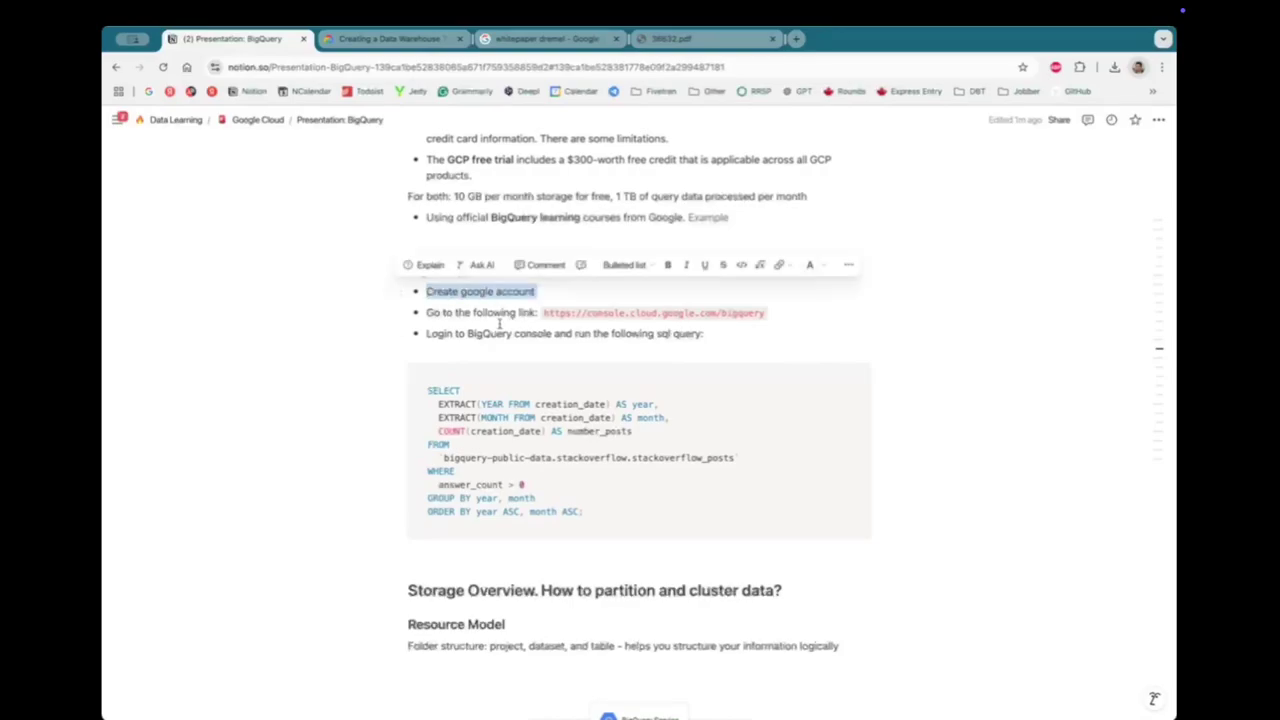
{"action": "left_click", "coordinate": [555, 333]}
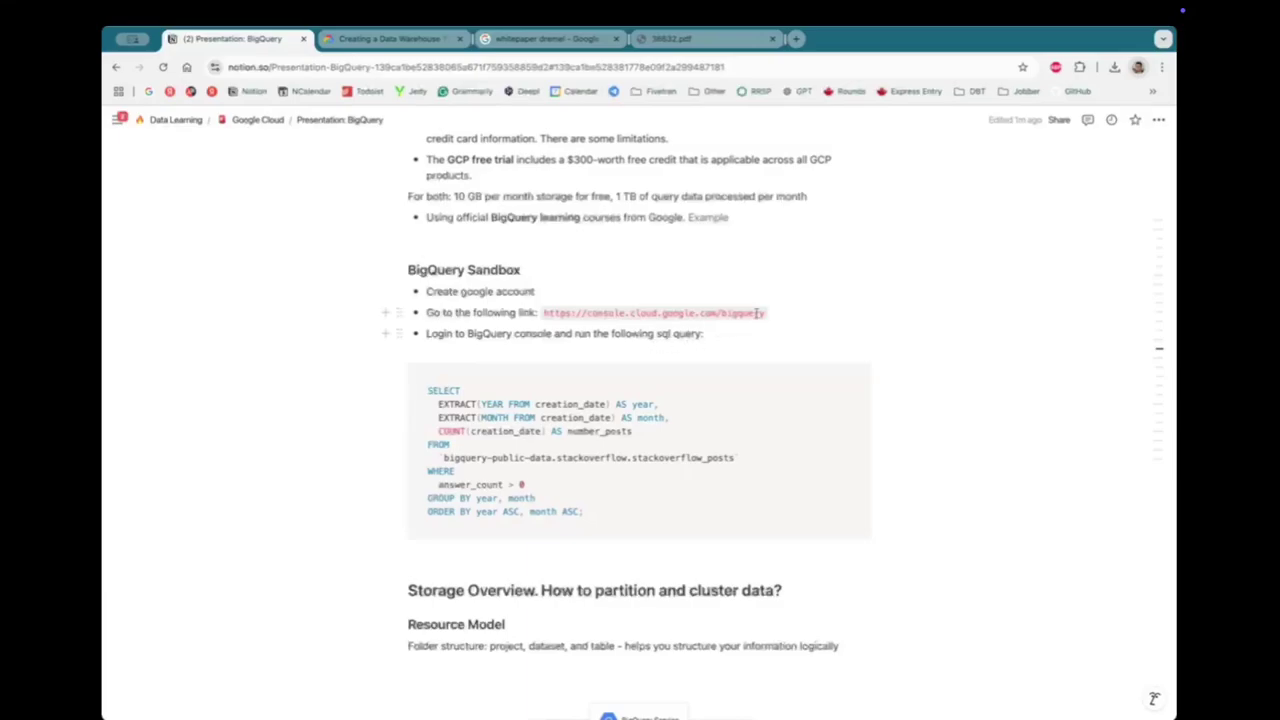
{"action": "left_click_drag", "start_coordinate": [766, 309], "coordinate": [546, 318]}
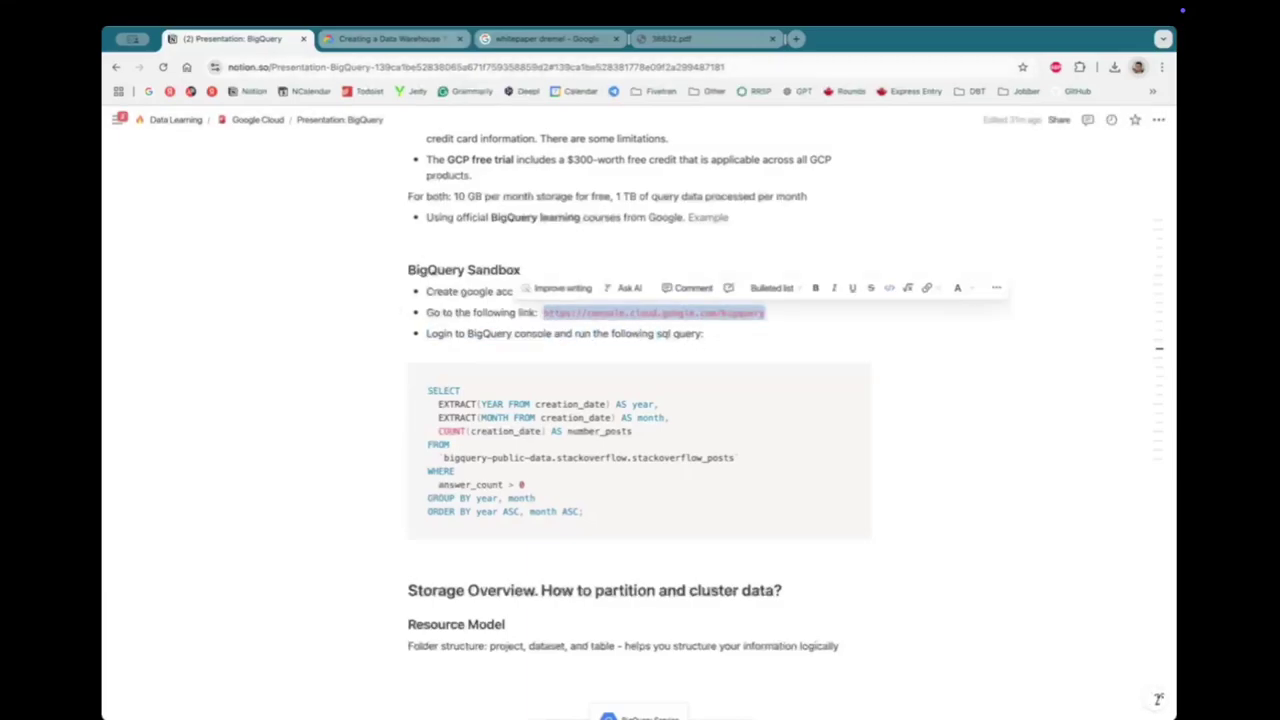
{"action": "left_click", "coordinate": [543, 321]}
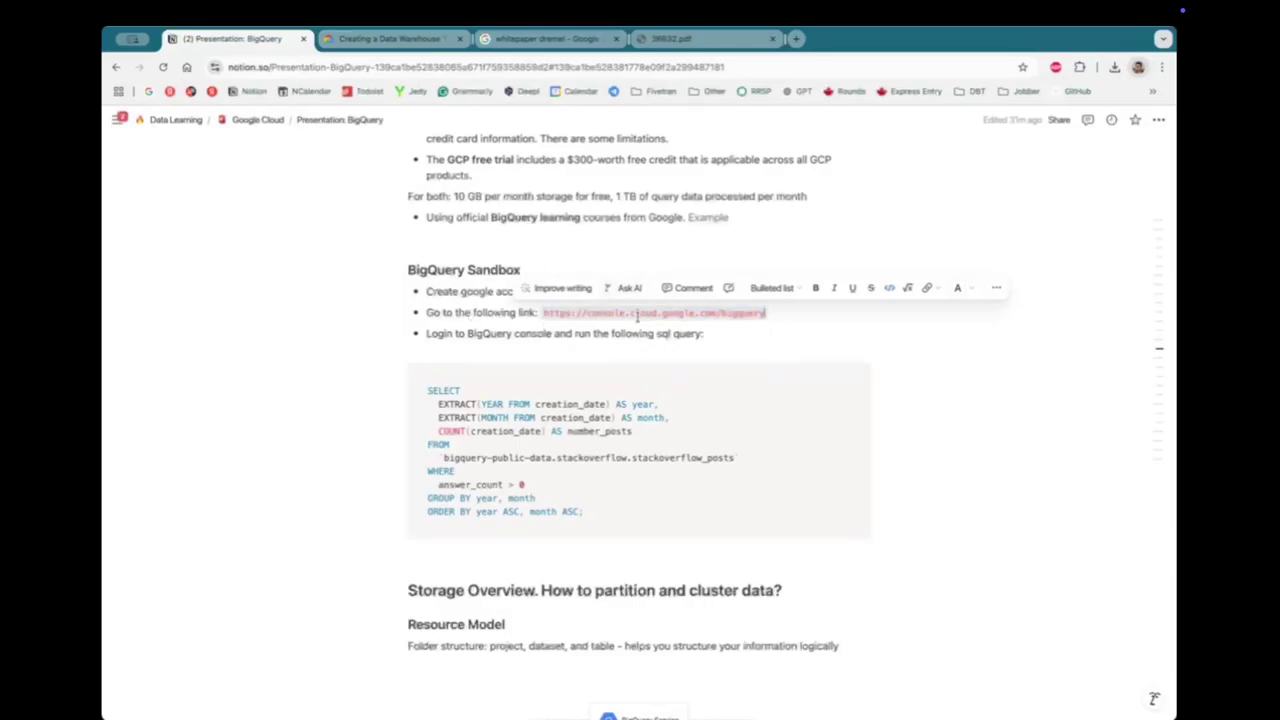
{"action": "left_click_drag", "start_coordinate": [768, 313], "coordinate": [544, 313]}
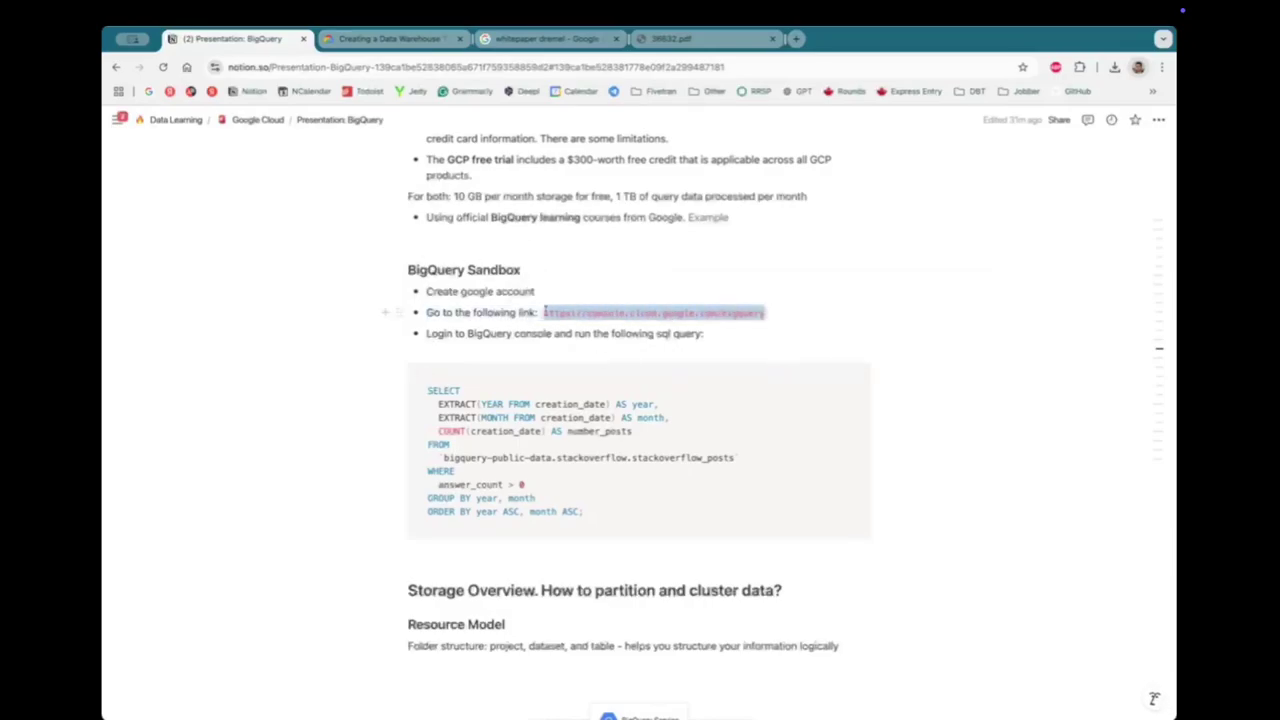
{"action": "key", "text": "super+Tab"}
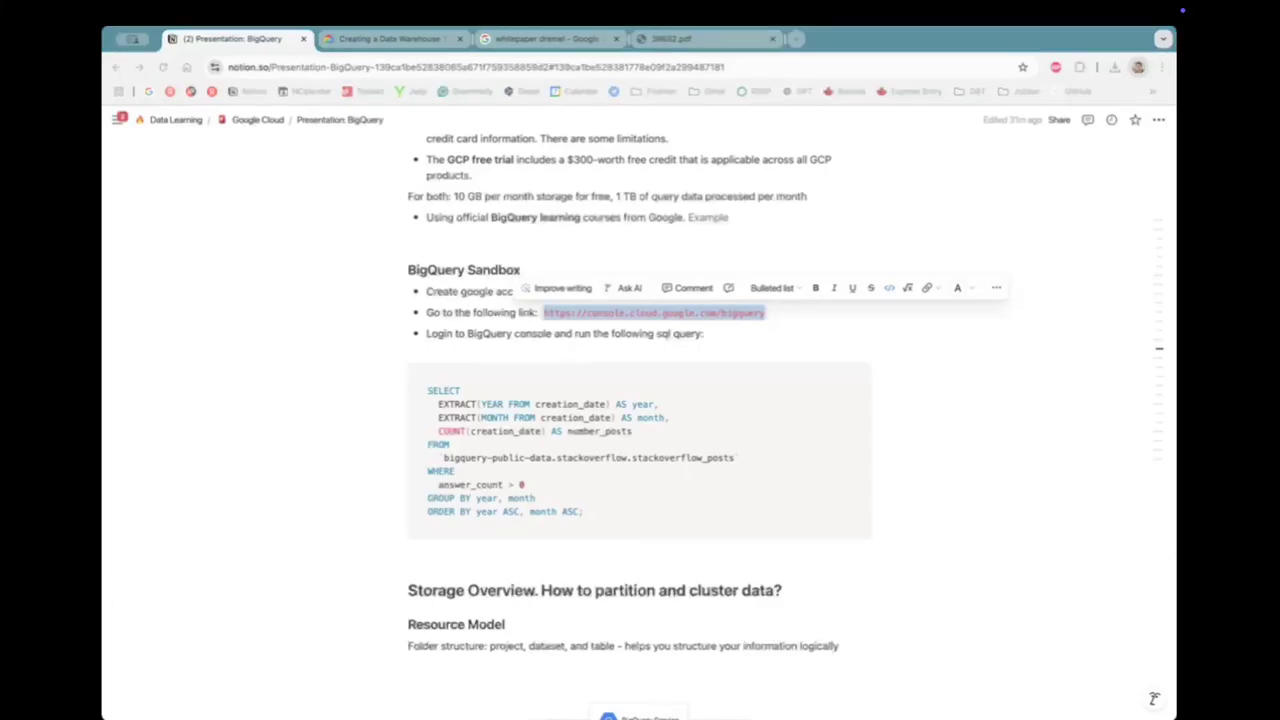
{"action": "key", "text": "super+c"}
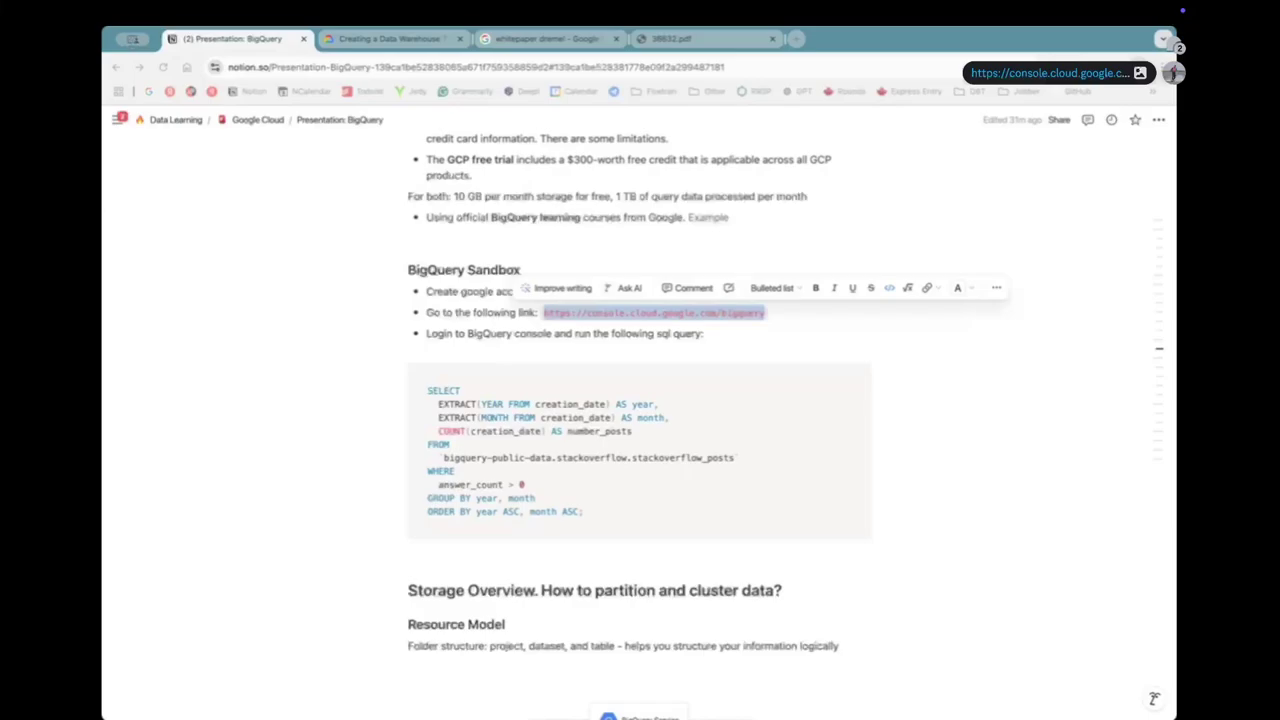
{"action": "left_click", "coordinate": [426, 349]}
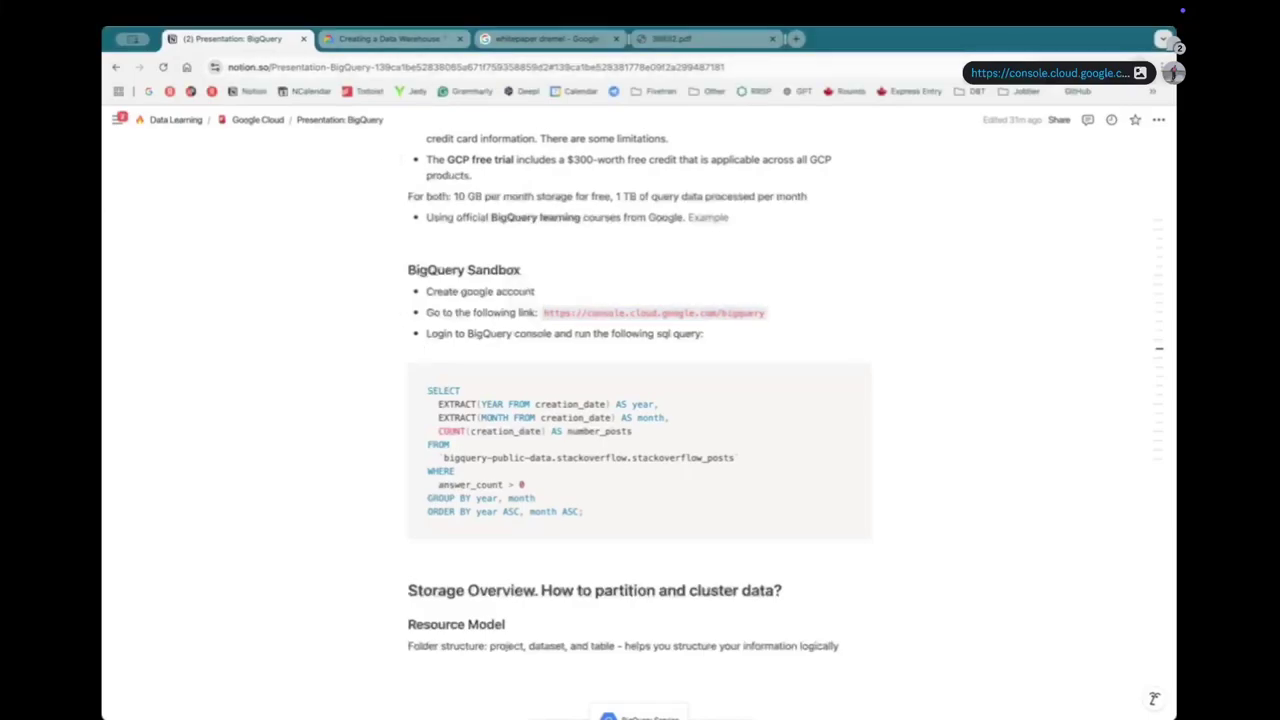
Load console.cloud.google.com/bigquery in the browser tab that holds the Skills Boost lab
{"action": "left_click", "coordinate": [390, 38]}
{"action": "left_click", "coordinate": [397, 66]}
{"action": "type", "text": "cons"}
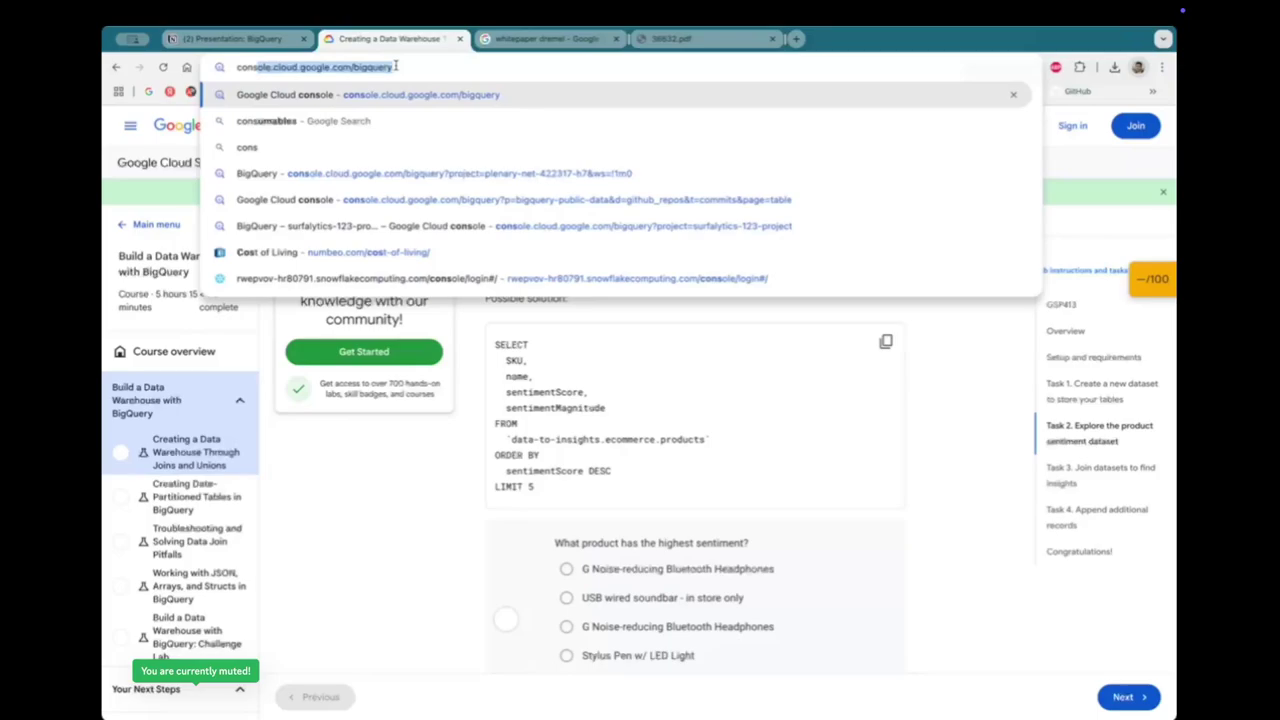
{"action": "key", "text": "Return"}
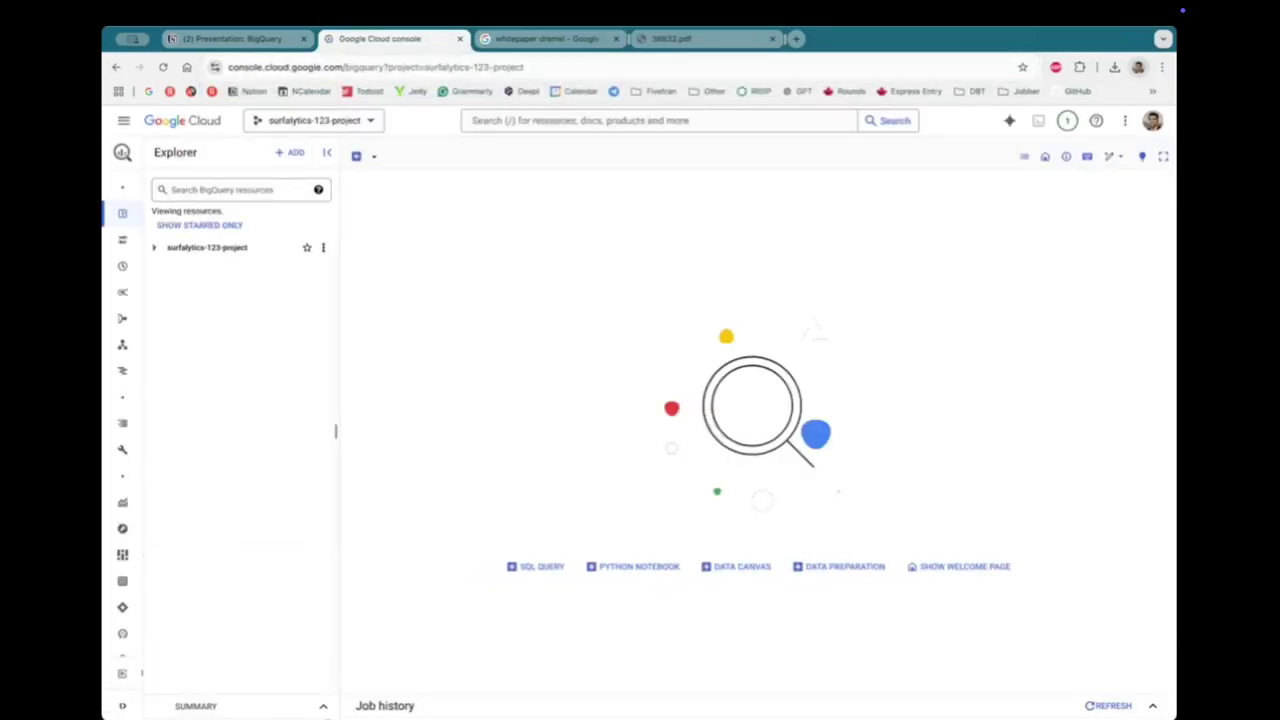
Expand surfalytics-123-project in the resource tree and look over the BigQuery navigation options
{"action": "mouse_move", "coordinate": [160, 240]}
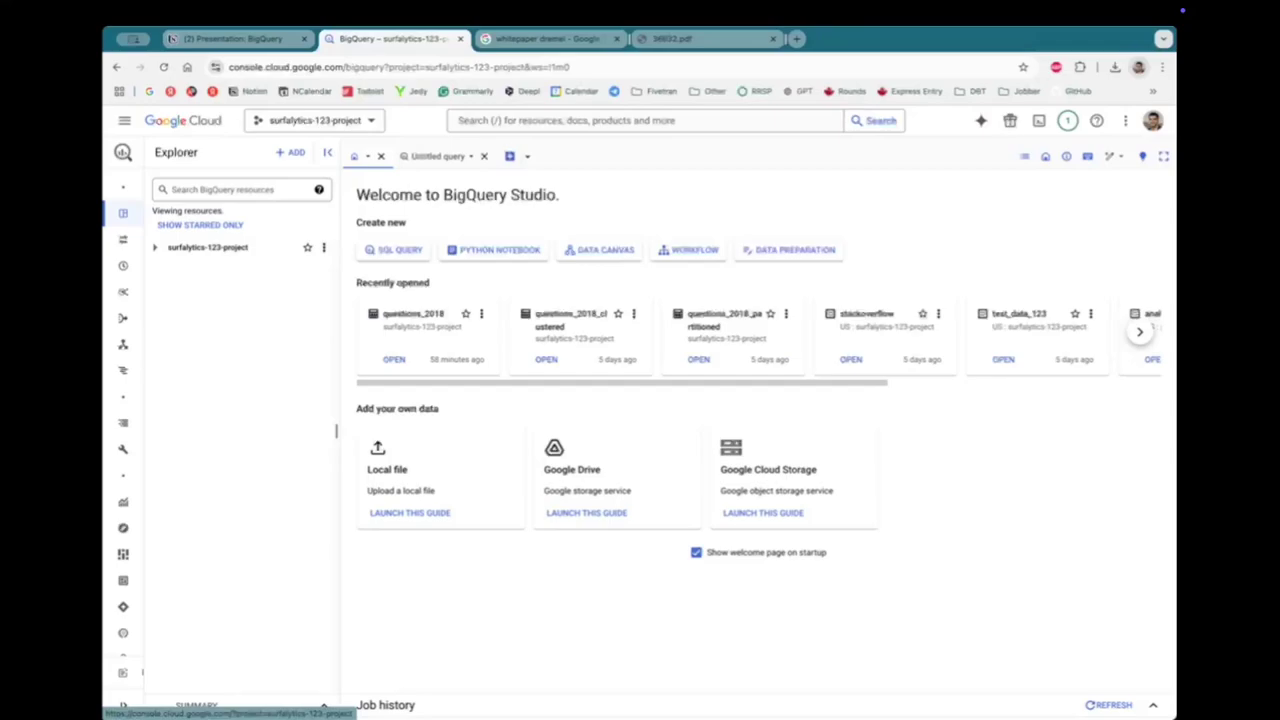
{"action": "left_click", "coordinate": [154, 247]}
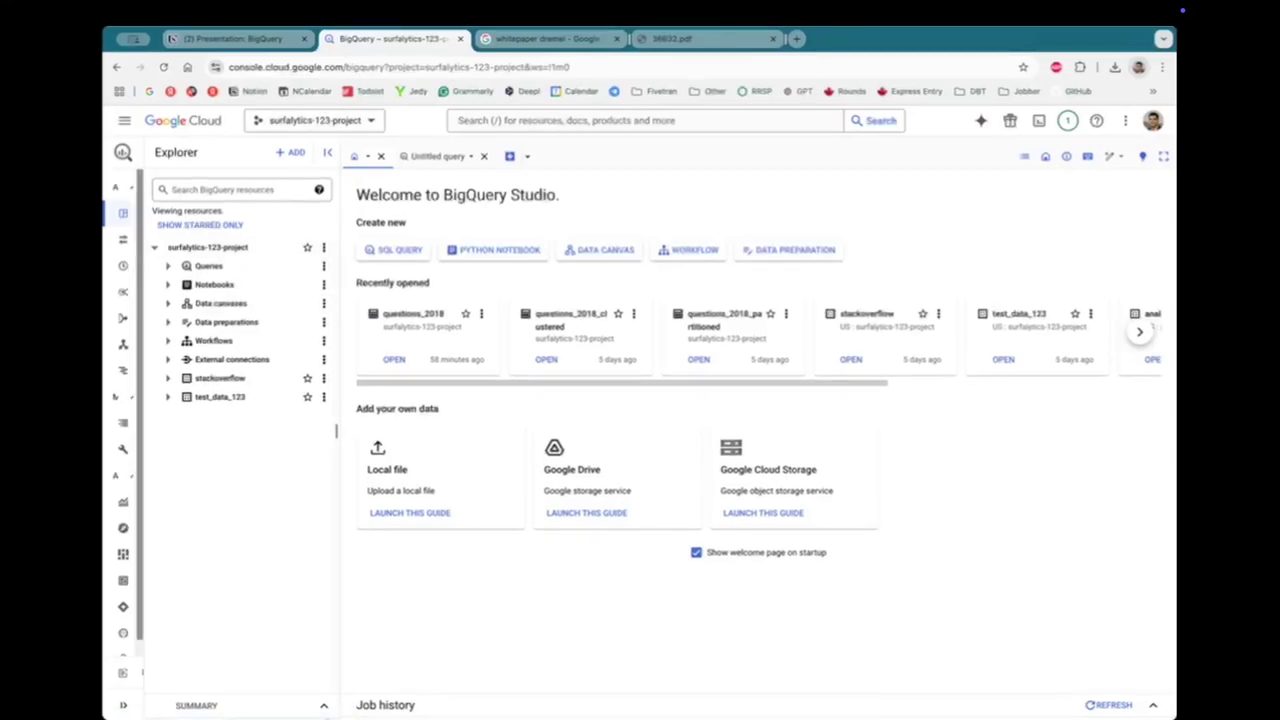
{"action": "mouse_move", "coordinate": [124, 213]}
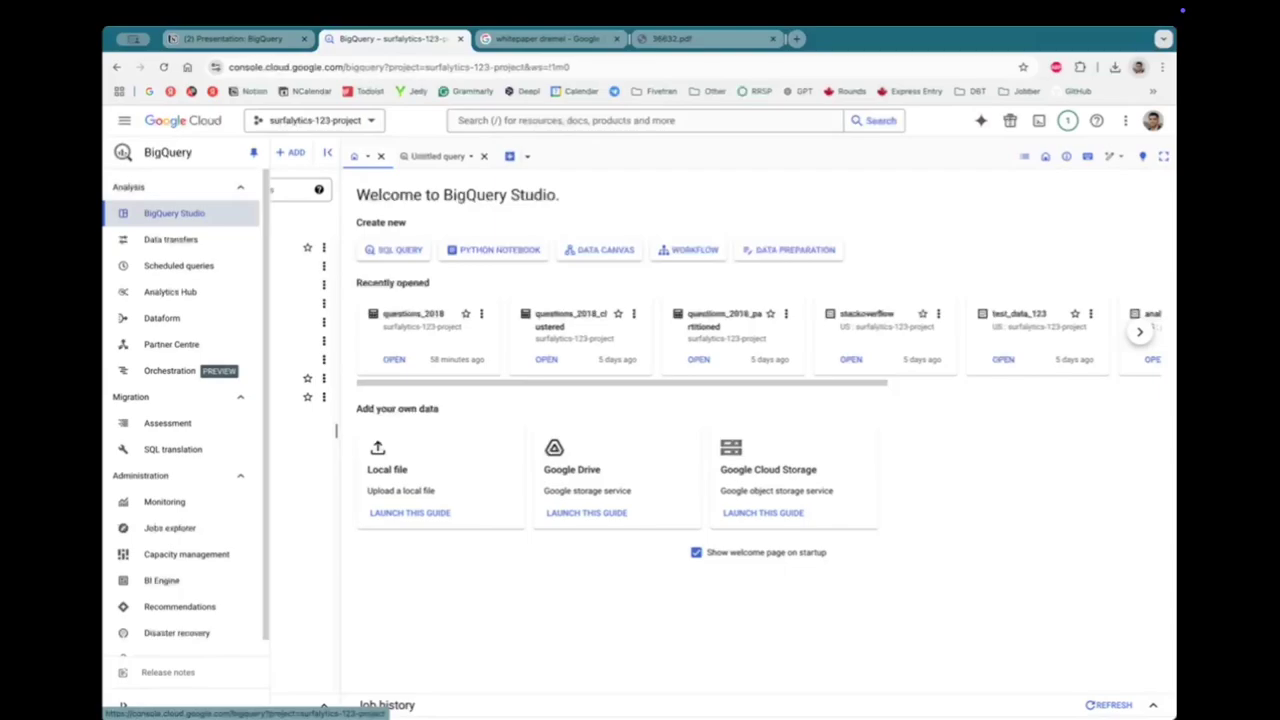
Return to the Notion presentation and copy the whole Stack Overflow posts SQL query from the BigQuery Sandbox section
{"action": "left_click", "coordinate": [232, 38]}
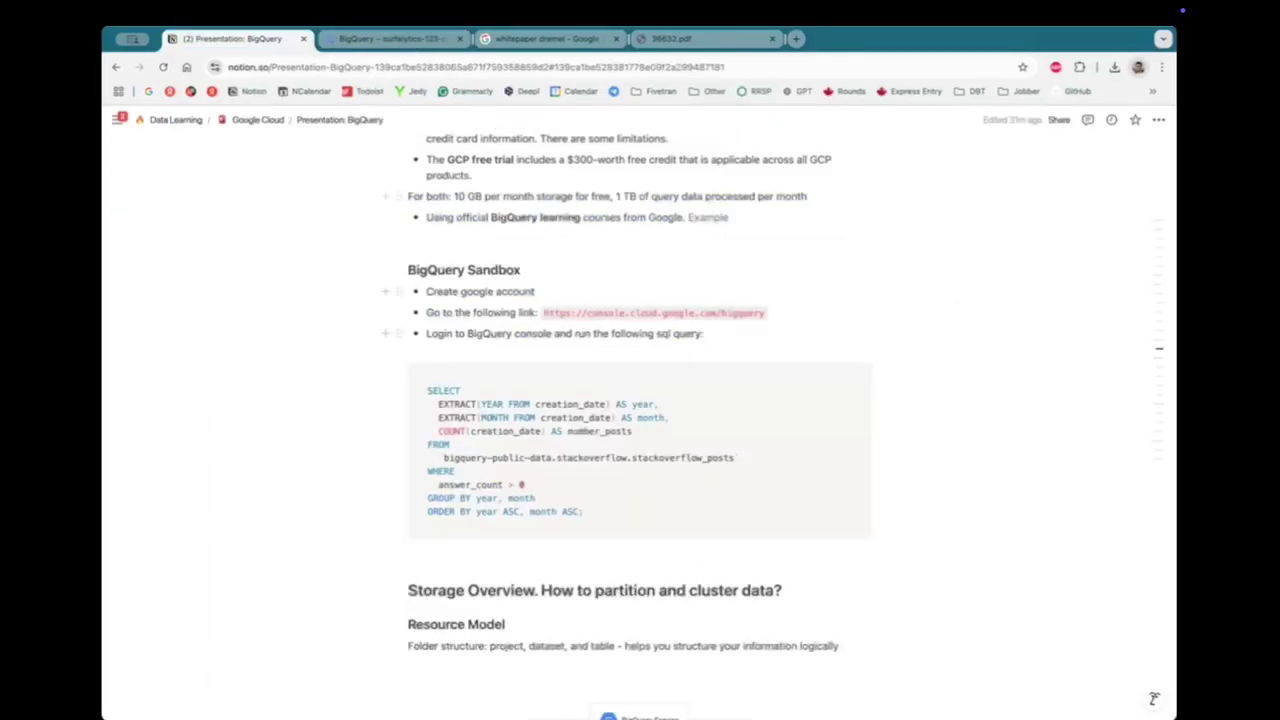
{"action": "scroll", "coordinate": [540, 340], "scroll_direction": "down", "scroll_amount": 2}
{"action": "scroll", "coordinate": [540, 340], "scroll_direction": "up", "scroll_amount": 1}
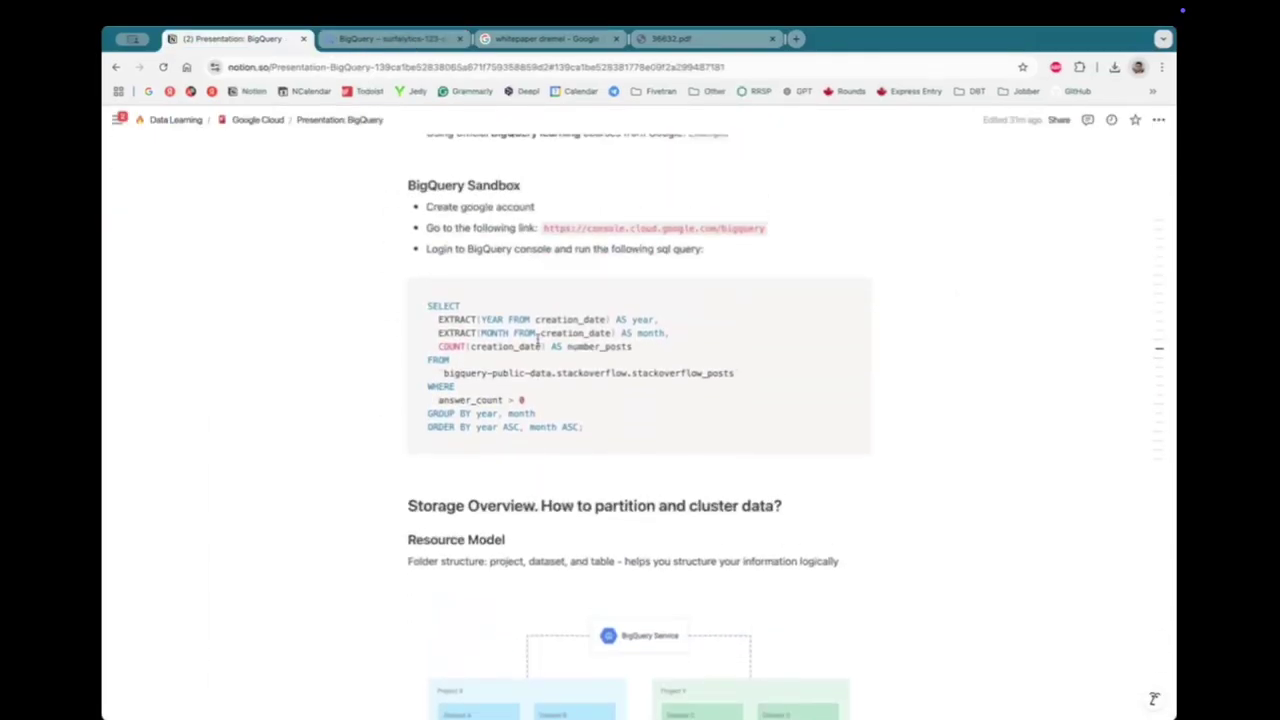
{"action": "triple_click", "coordinate": [570, 401]}
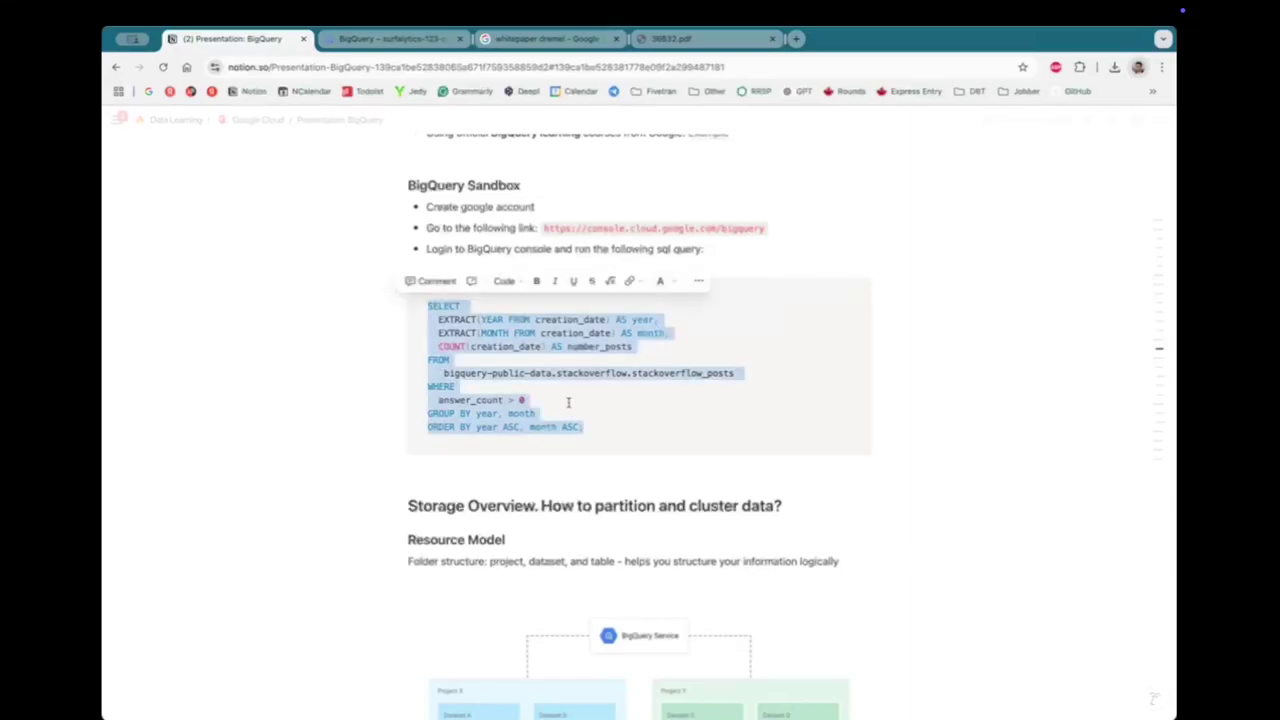
{"action": "left_click", "coordinate": [627, 433]}
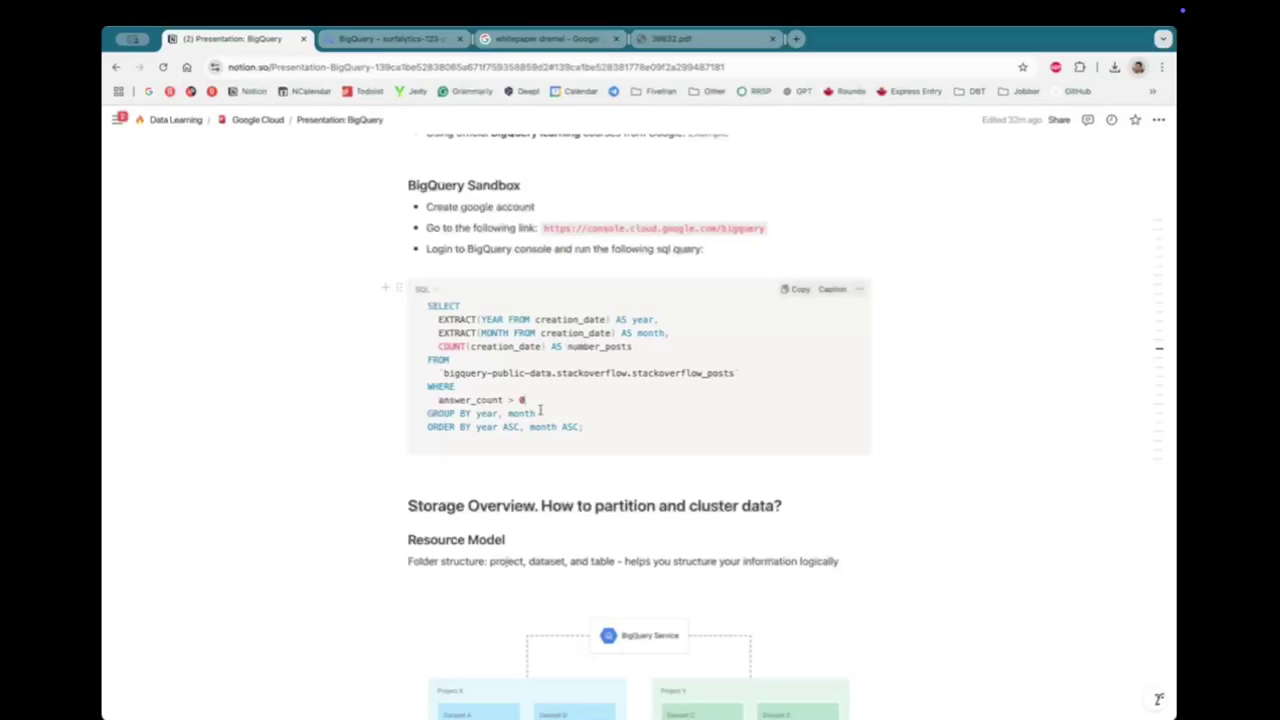
{"action": "key", "text": "ctrl+a"}
{"action": "key", "text": "super+c"}
Create a new SQL query in BigQuery Studio, paste the copied Stack Overflow query into it and run it
{"action": "left_click", "coordinate": [392, 38]}
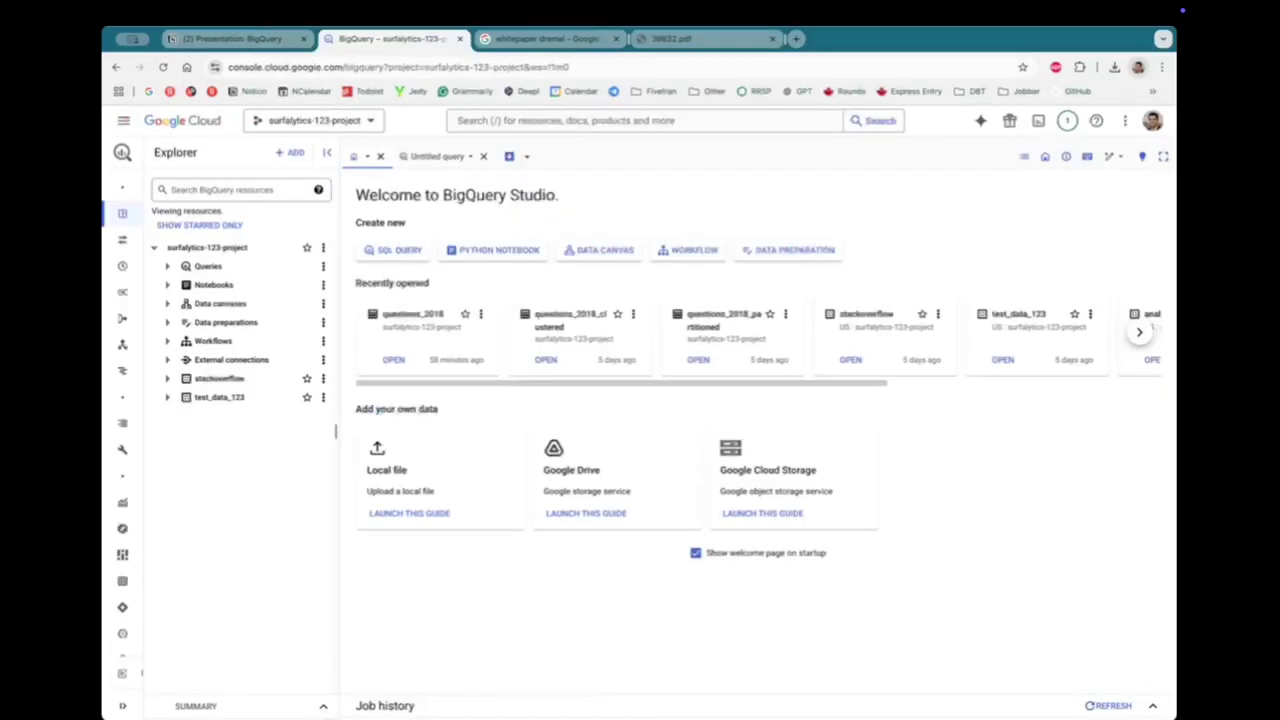
{"action": "left_click", "coordinate": [393, 250]}
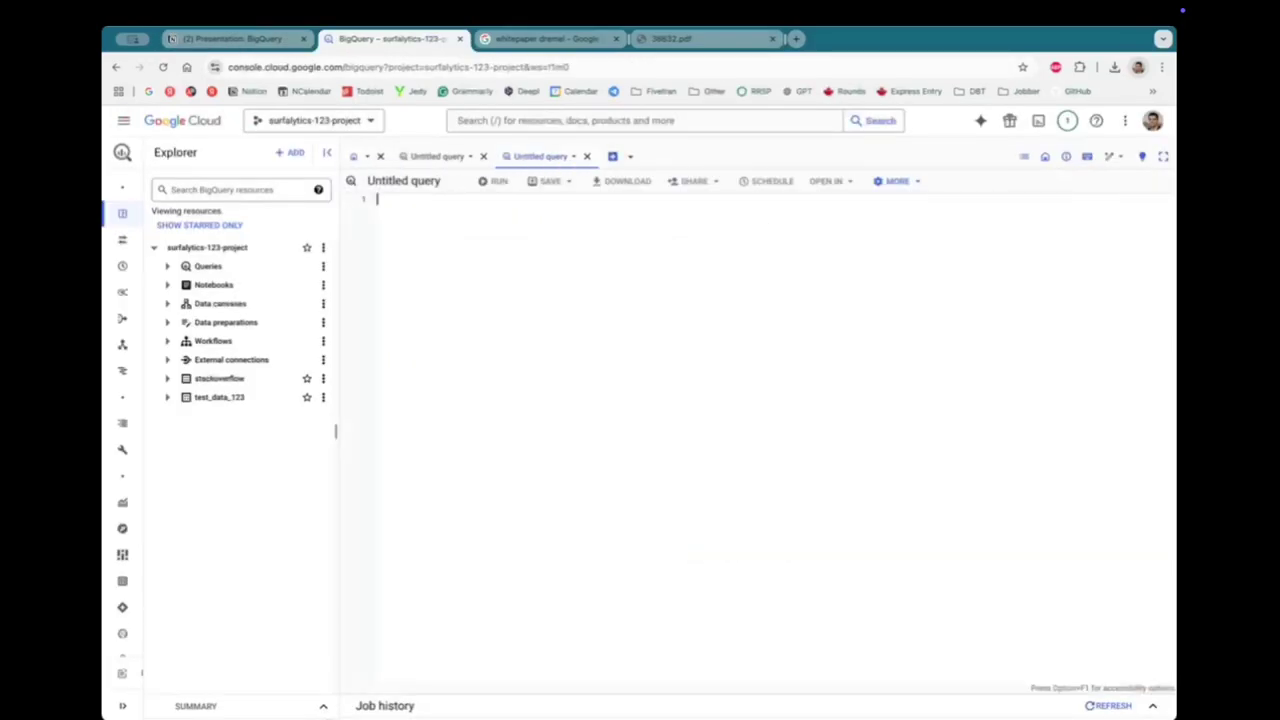
{"action": "key", "text": "super+v"}
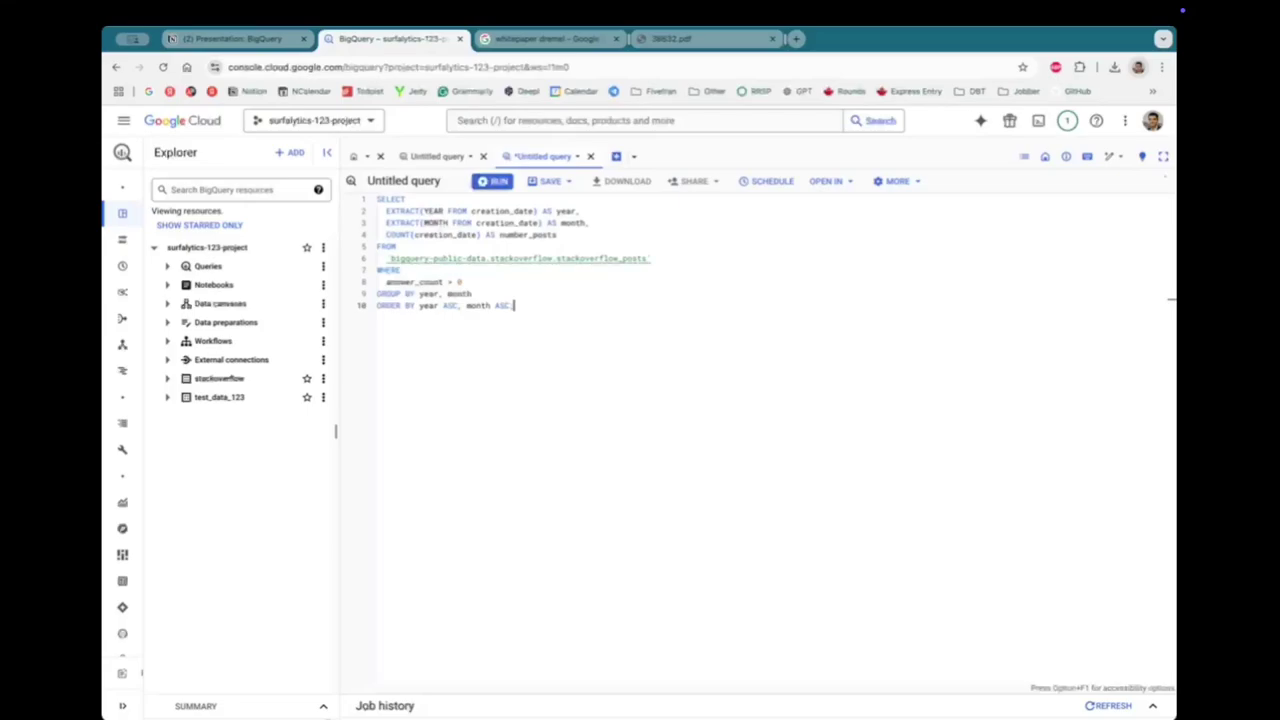
{"action": "key", "text": "ctrl+a"}
{"action": "key", "text": "ctrl+Return"}
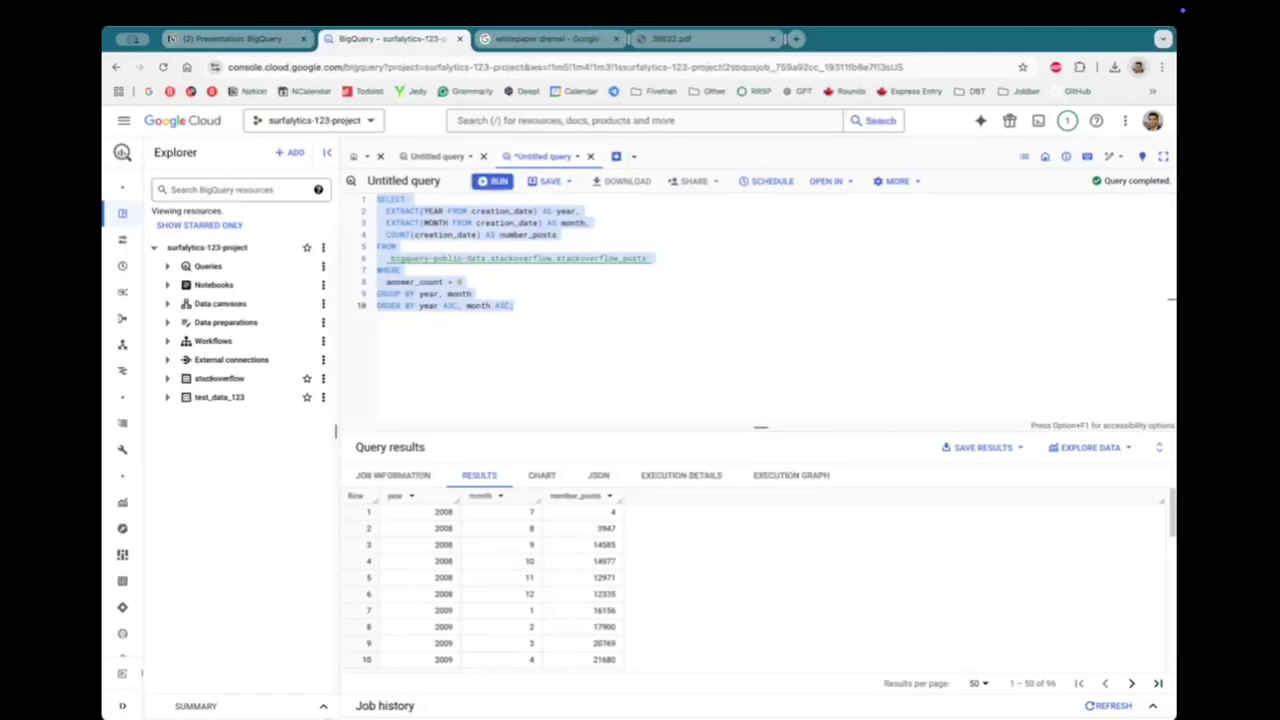
Go back to the BigQuery Studio welcome page and create another blank SQL query
{"action": "mouse_move", "coordinate": [123, 213]}
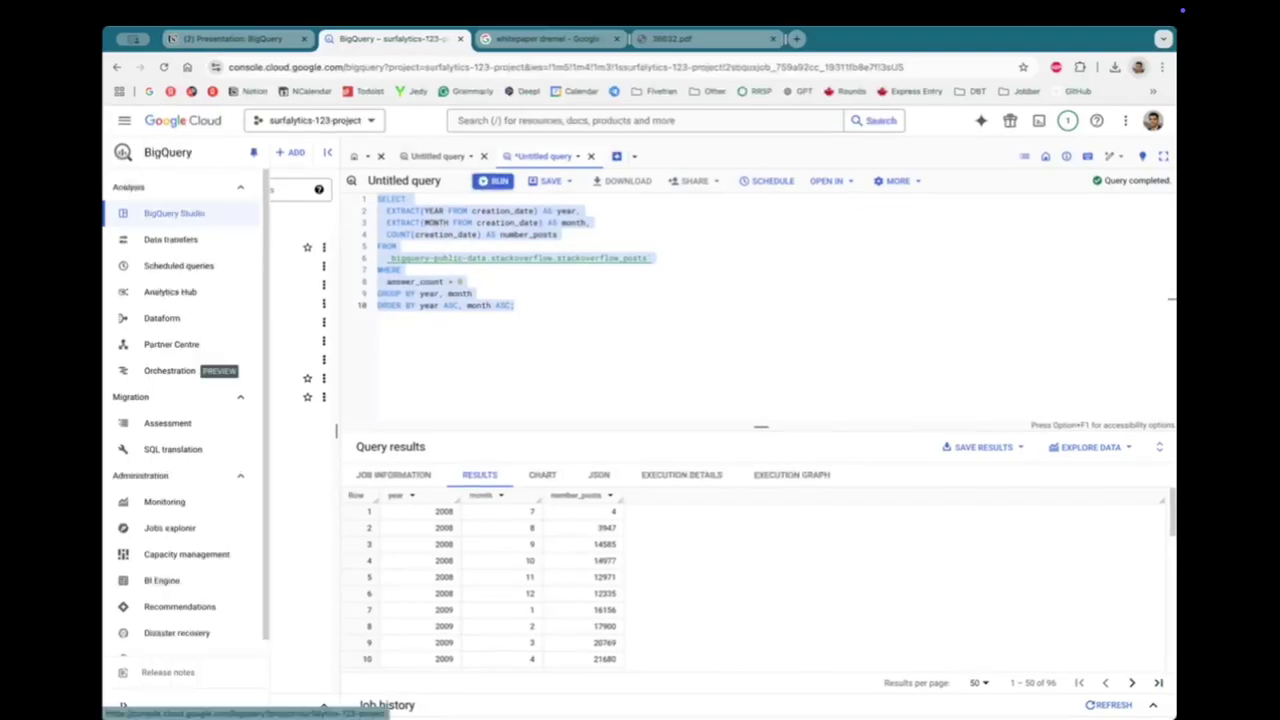
{"action": "left_click", "coordinate": [190, 215]}
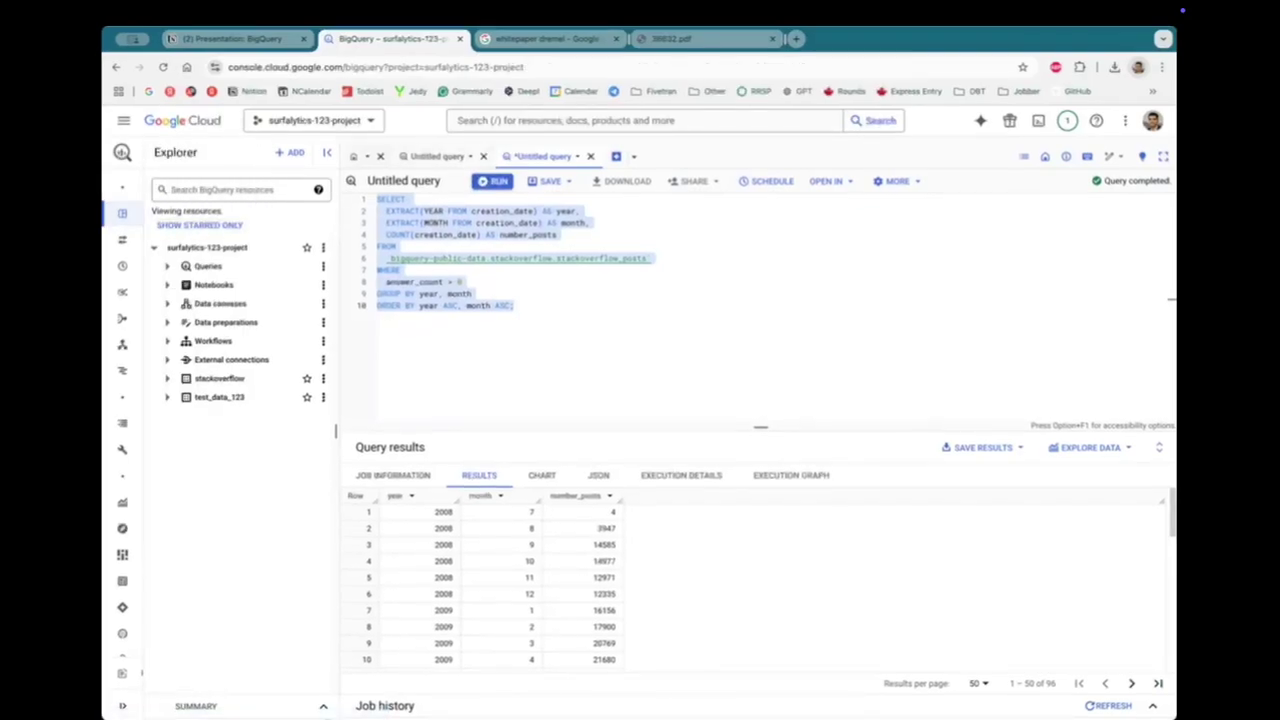
{"action": "left_click", "coordinate": [356, 156]}
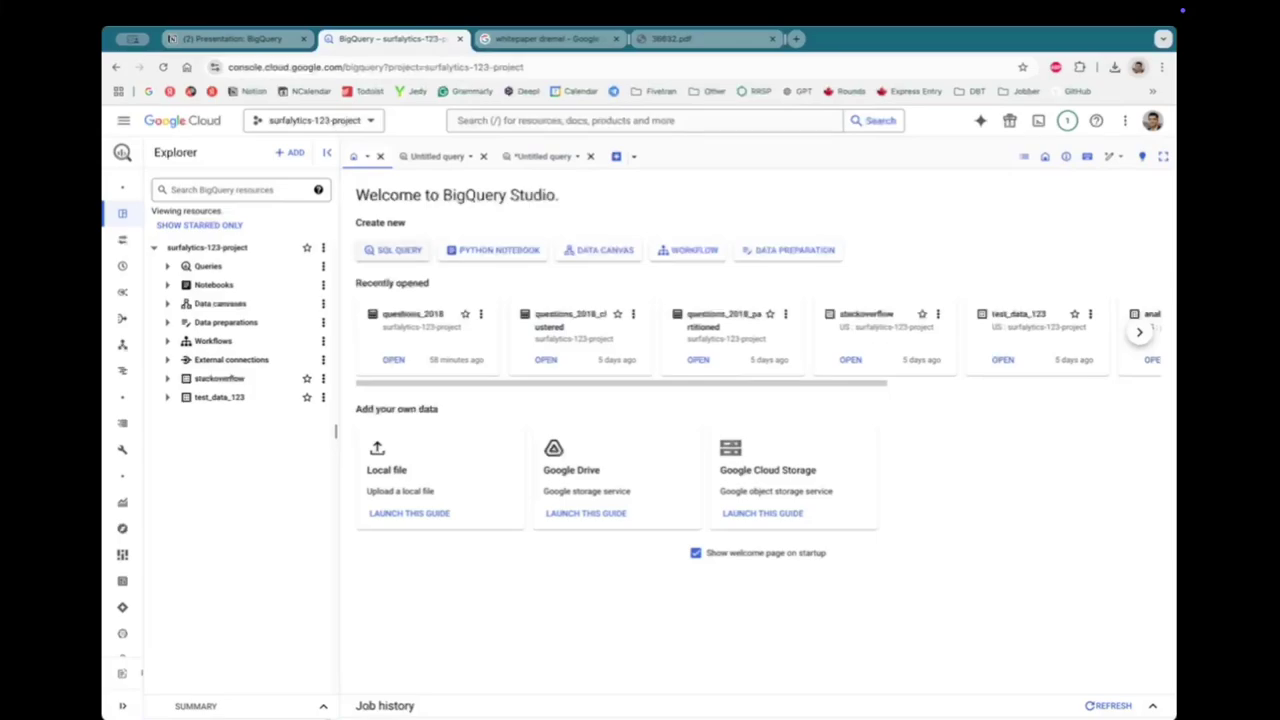
{"action": "left_click", "coordinate": [393, 250]}
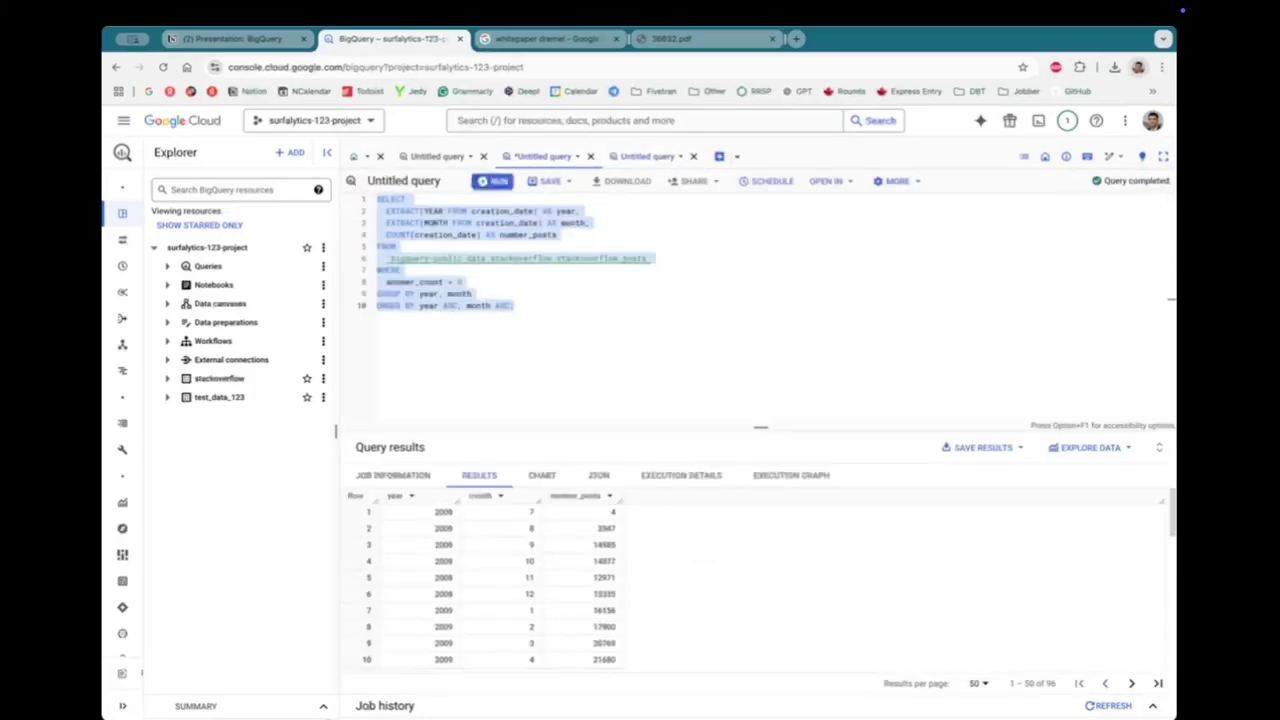
Run the Stack Overflow posts query again in its existing query editor
{"action": "left_click", "coordinate": [472, 294]}
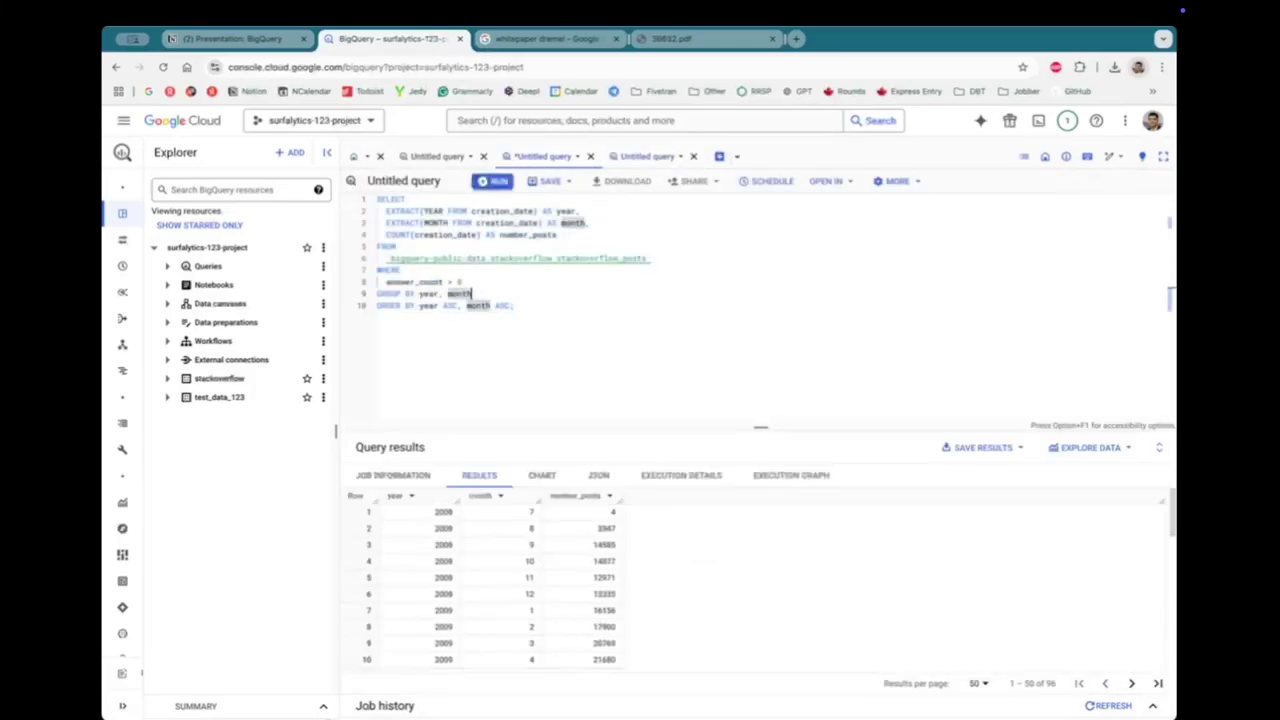
{"action": "key", "text": "super+a"}
{"action": "left_click", "coordinate": [514, 305]}
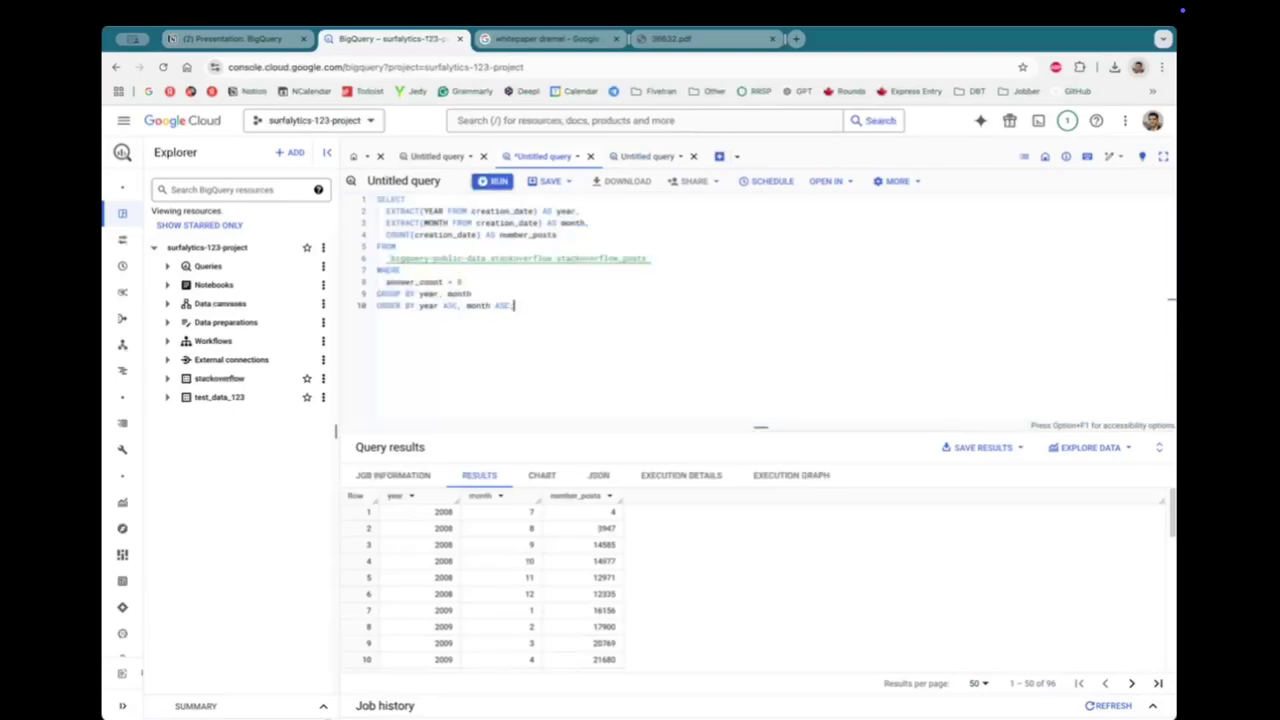
{"action": "key", "text": "super+Return"}
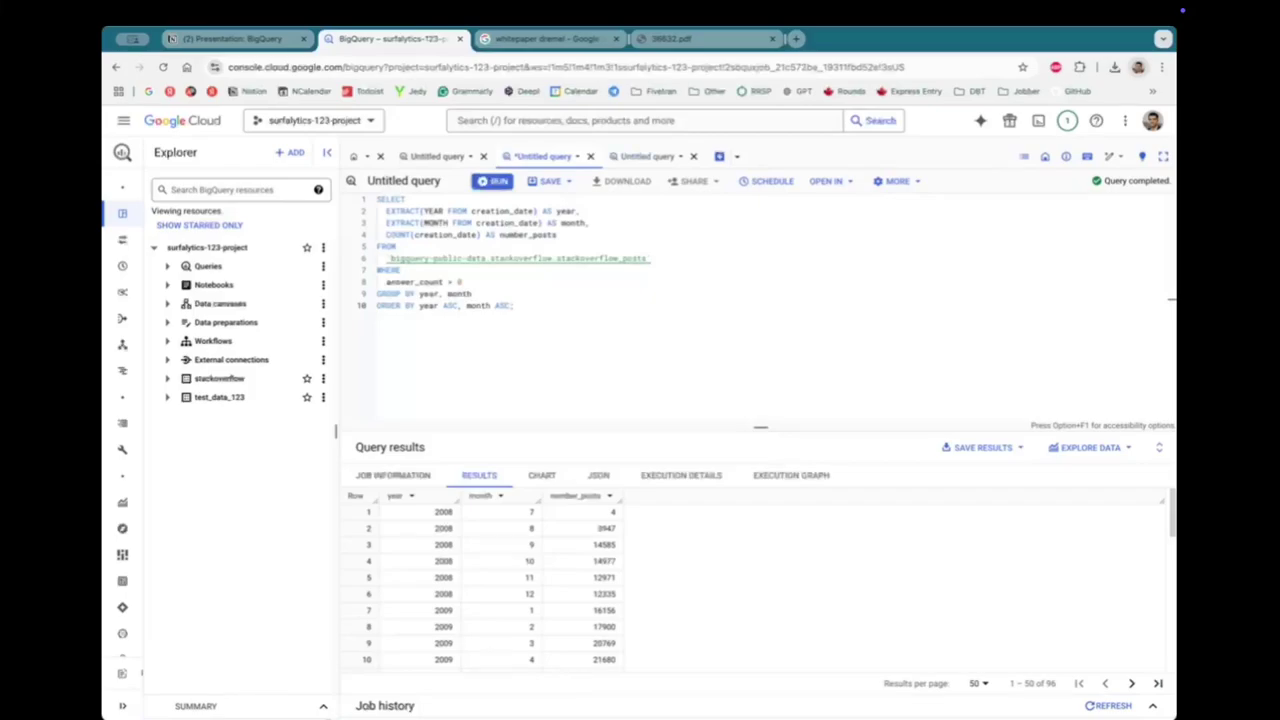
Switch to the Notion presentation, review the sandbox query and the start of the Storage Overview section, and return to BigQuery Studio
{"action": "key", "text": "ctrl+shift+Tab"}
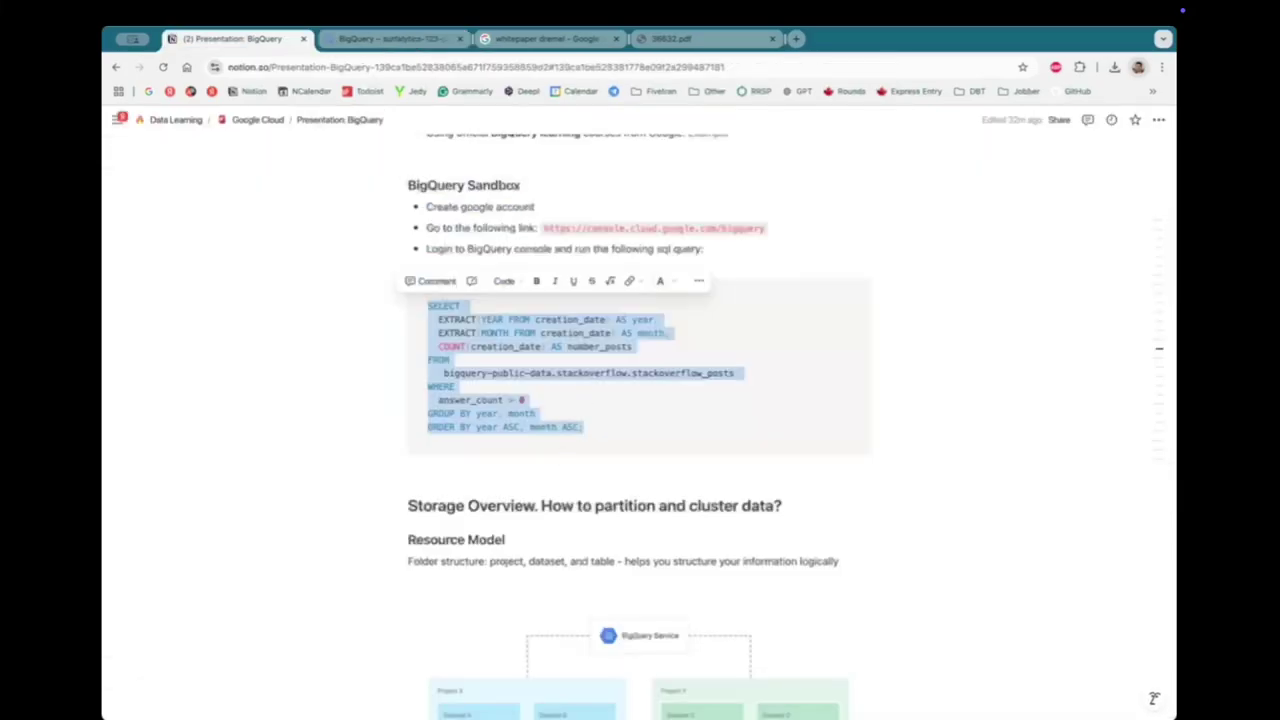
{"action": "left_click", "coordinate": [511, 505]}
{"action": "scroll", "coordinate": [732, 400], "scroll_direction": "down", "scroll_amount": 3}
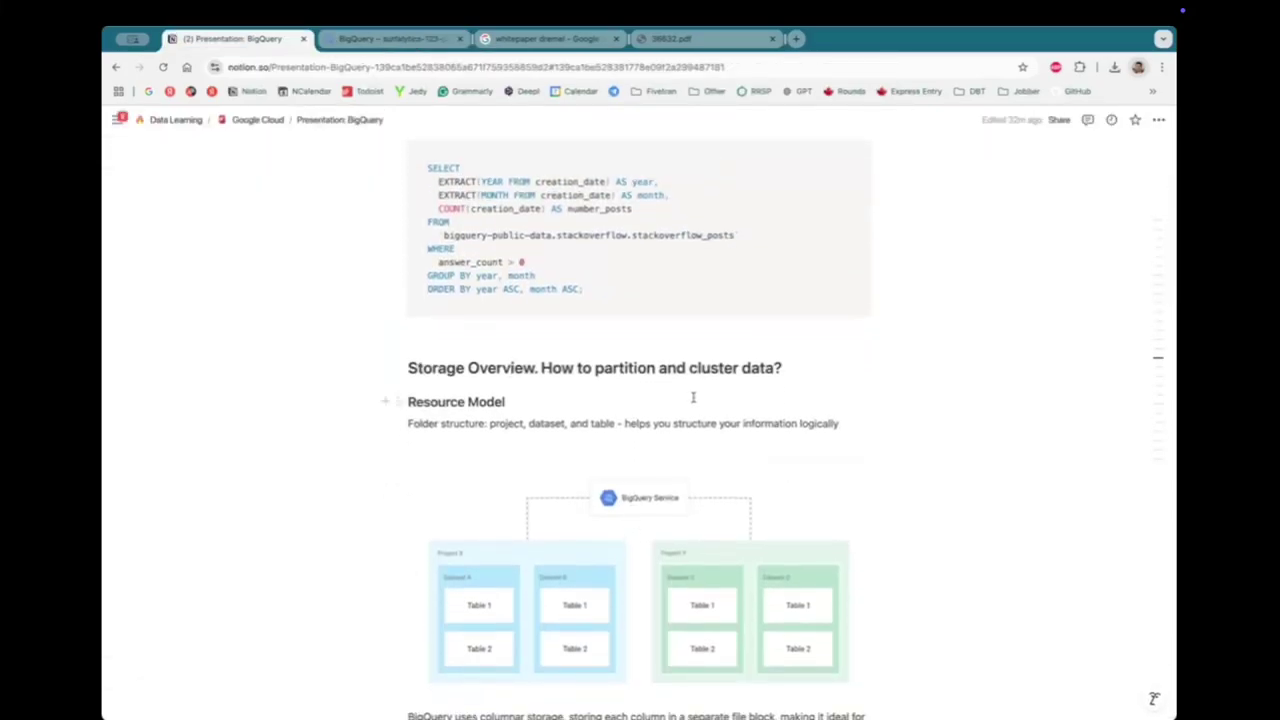
{"action": "scroll", "coordinate": [395, 440], "scroll_direction": "up", "scroll_amount": 2}
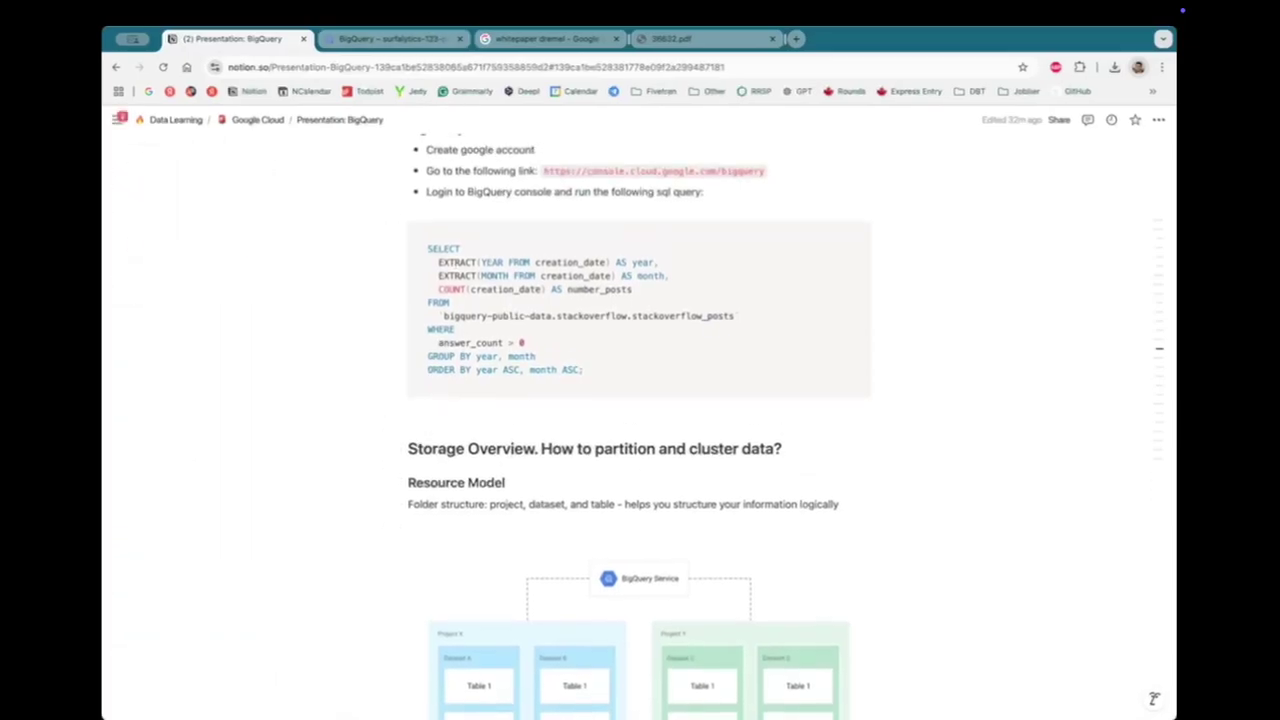
{"action": "key", "text": "ctrl+Tab"}
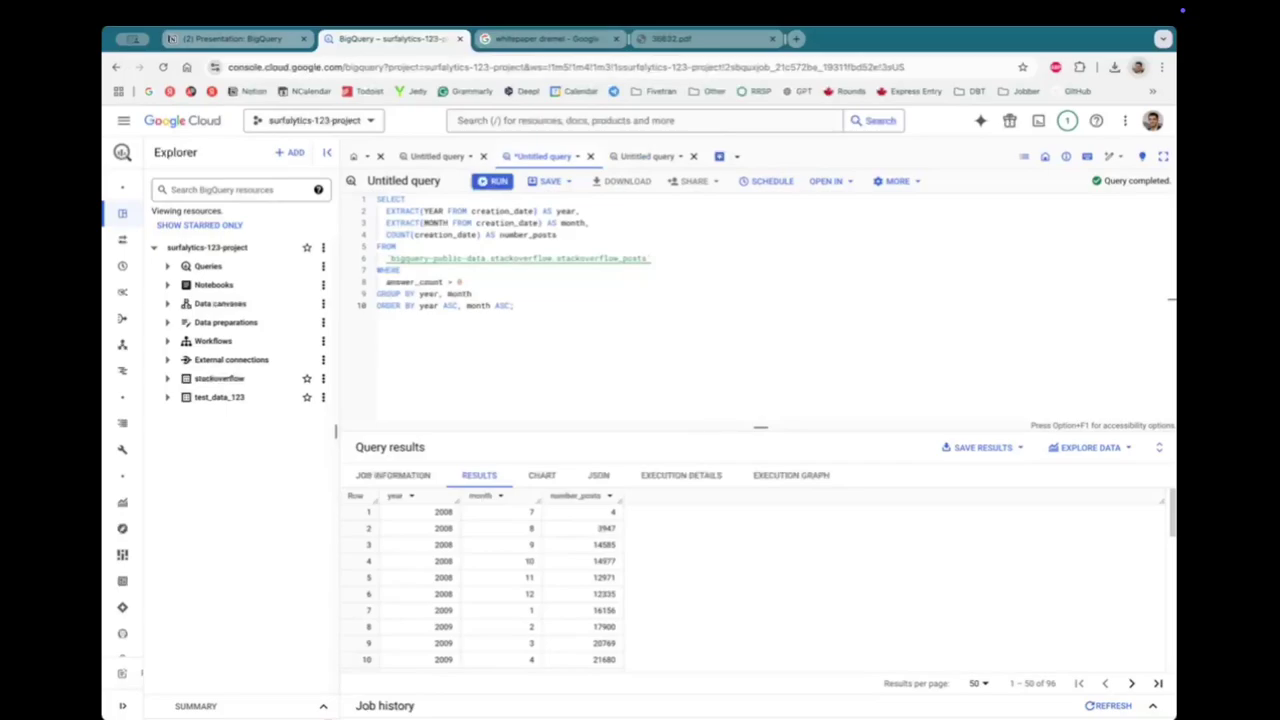
Return to the Notion presentation and widen the diagram comparing traditional RDBMS storage with BigQuery storage beyond the text column
{"action": "left_click", "coordinate": [232, 39]}
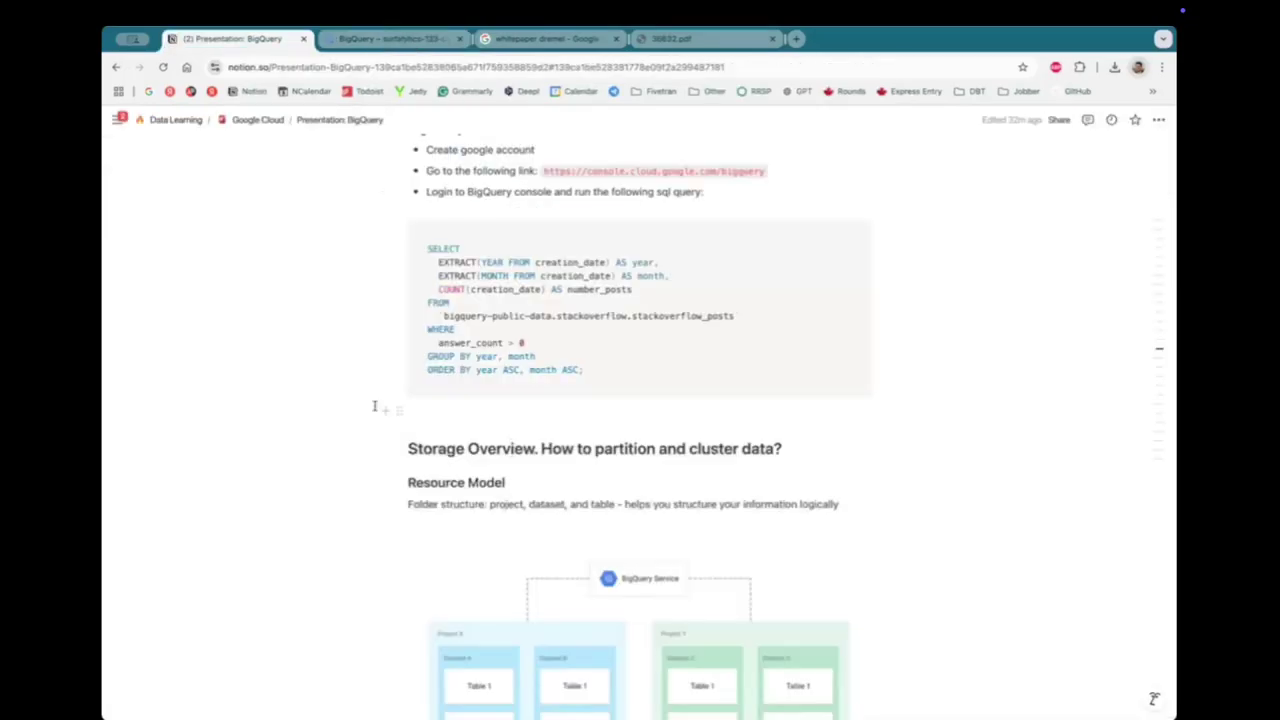
{"action": "scroll", "coordinate": [374, 406], "scroll_direction": "down", "scroll_amount": 6}
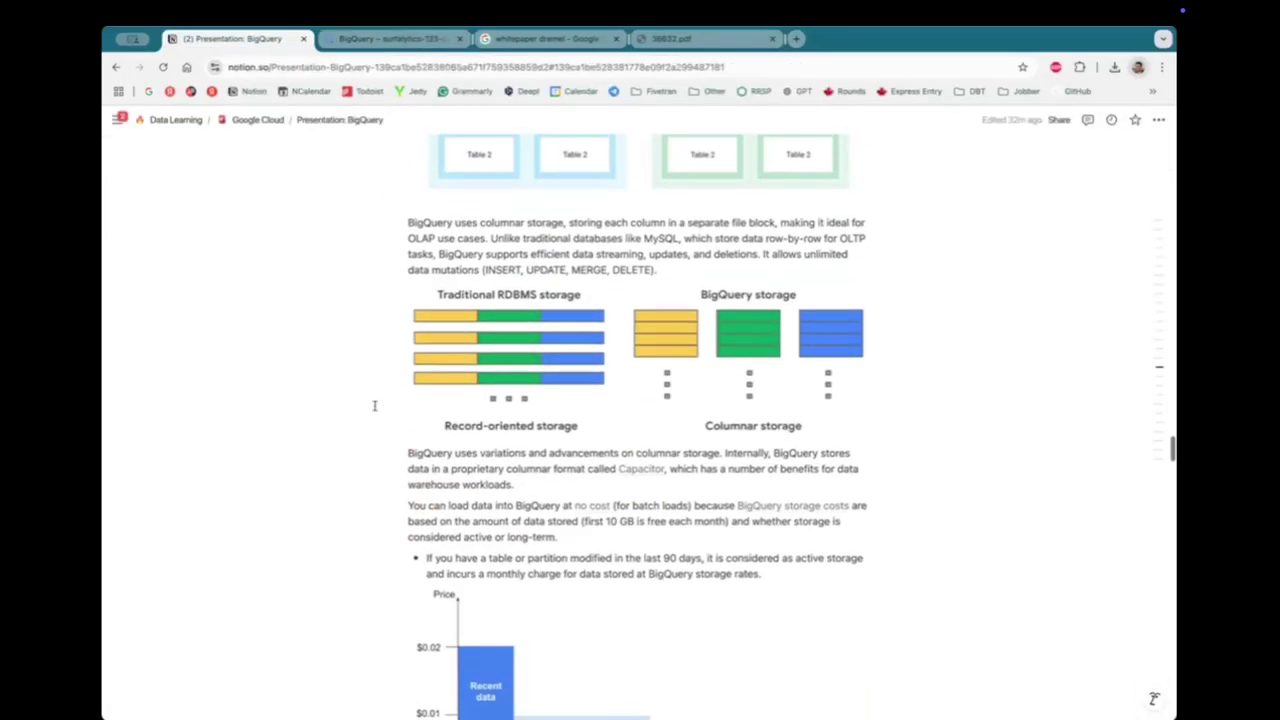
{"action": "left_click", "coordinate": [775, 379]}
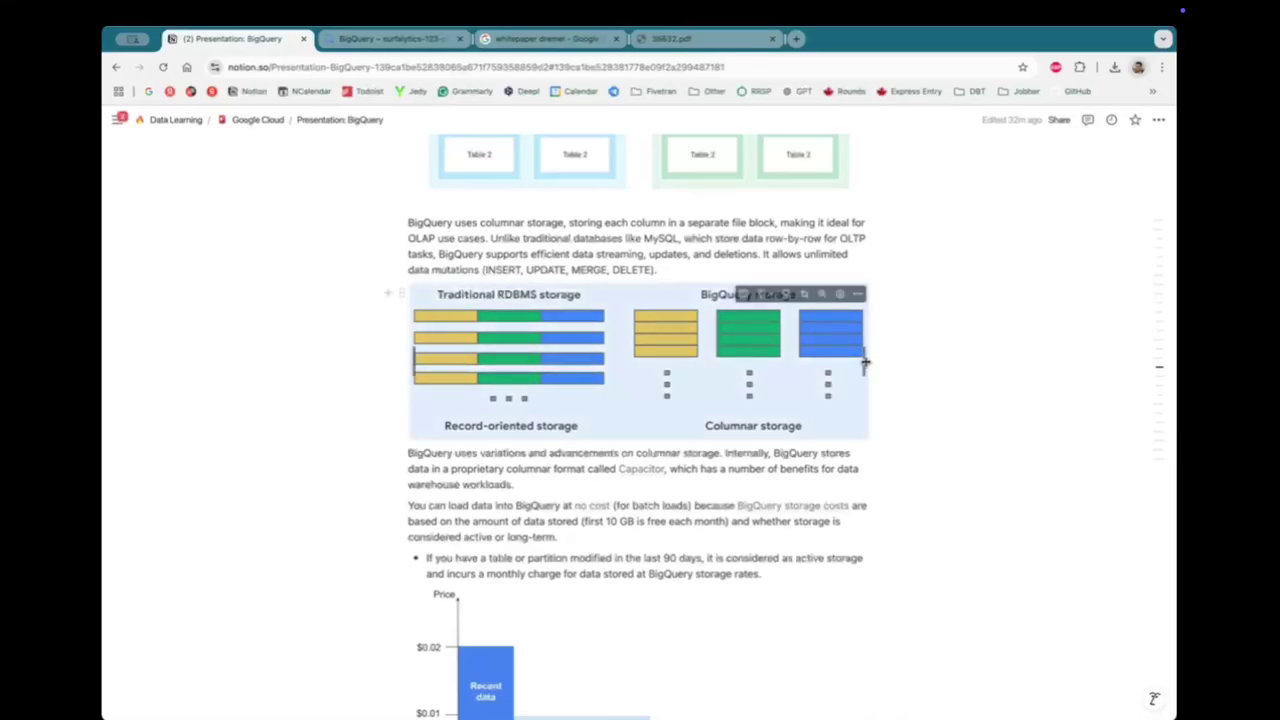
{"action": "left_click_drag", "start_coordinate": [866, 363], "coordinate": [966, 393]}
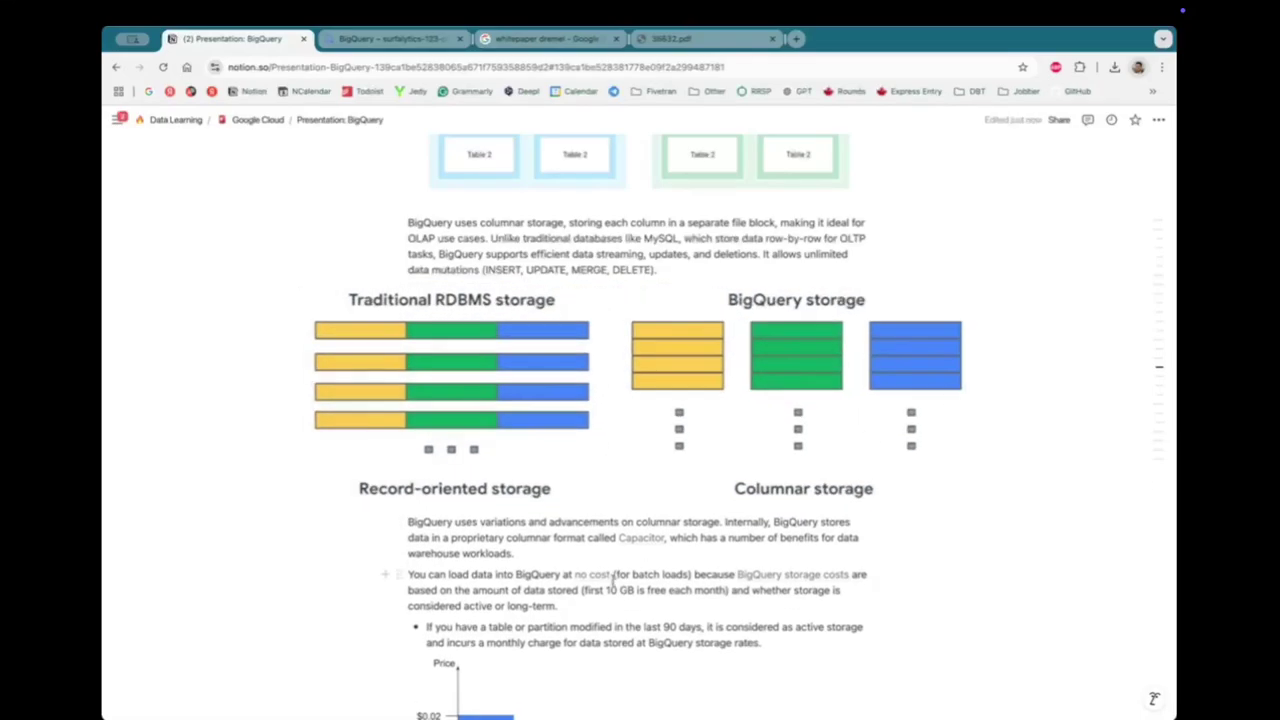